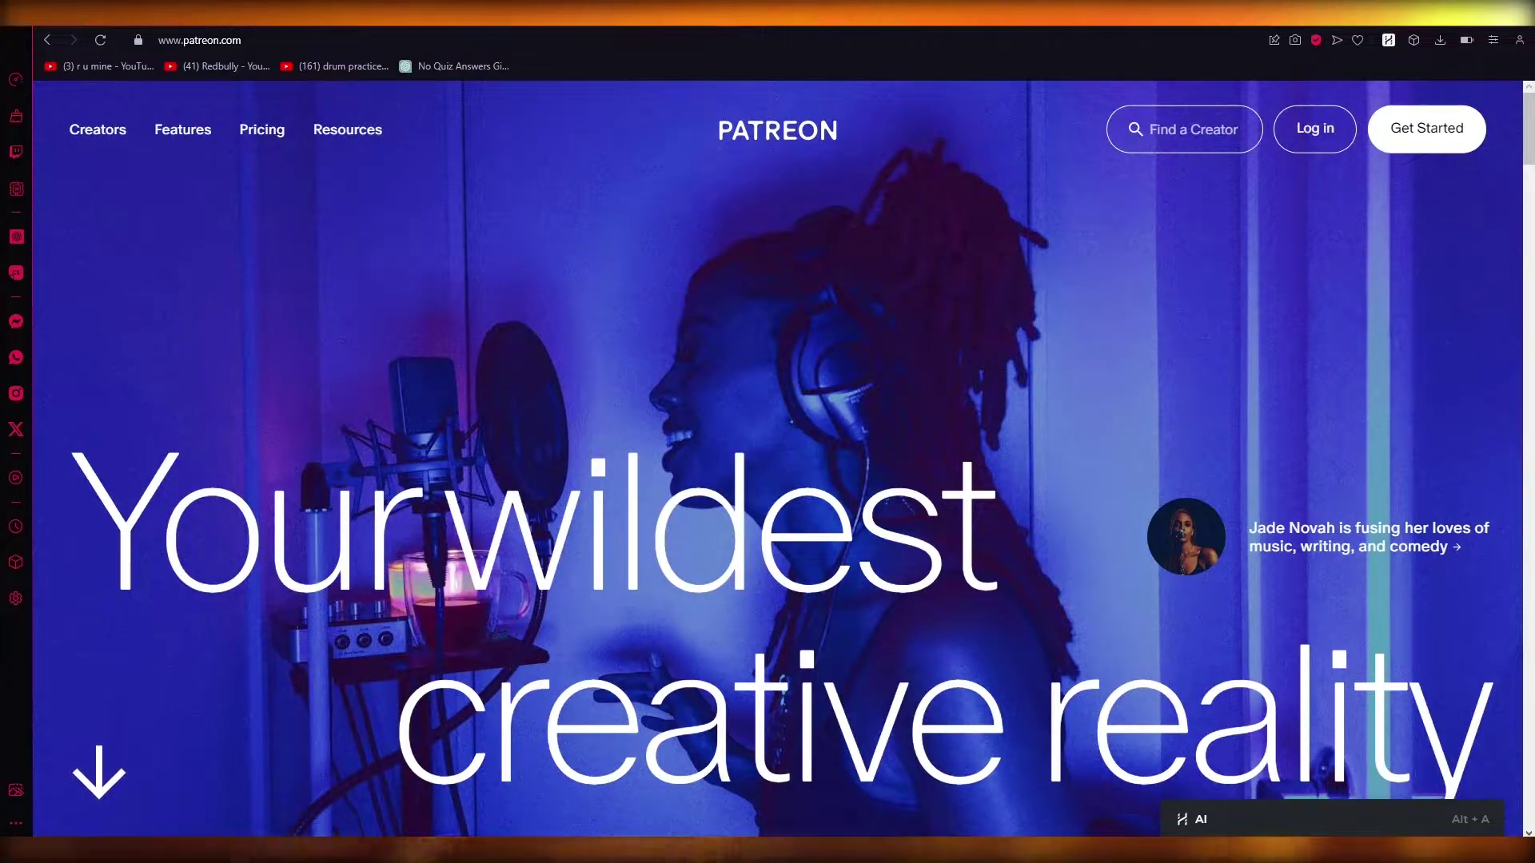
- Look through the Patreon home page to see how it presents creators, community and fan communication
scroll(837, 333, "down", 5)
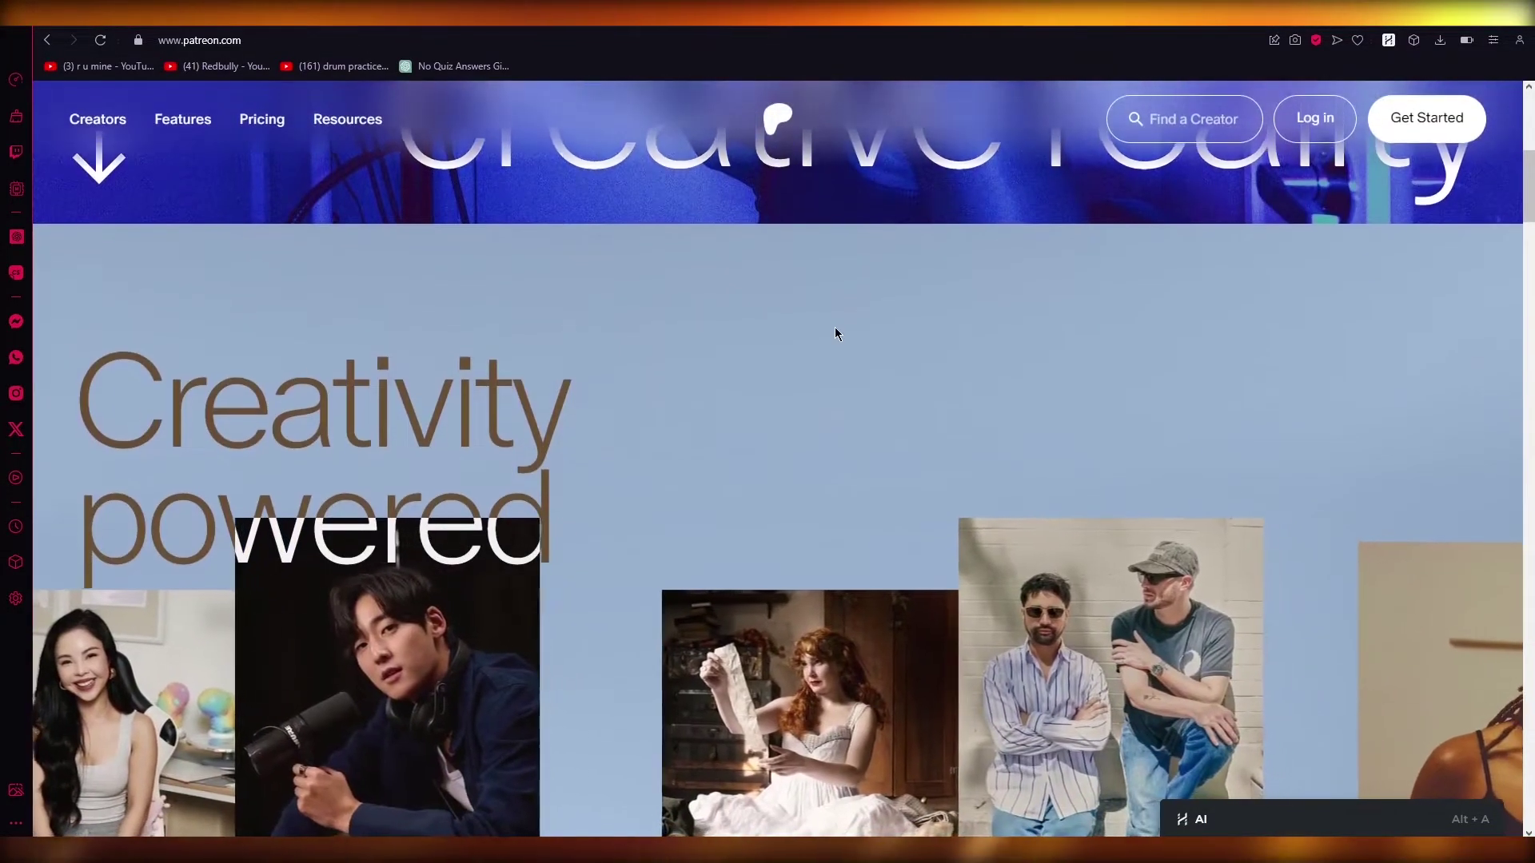
scroll(836, 332, "down", 5)
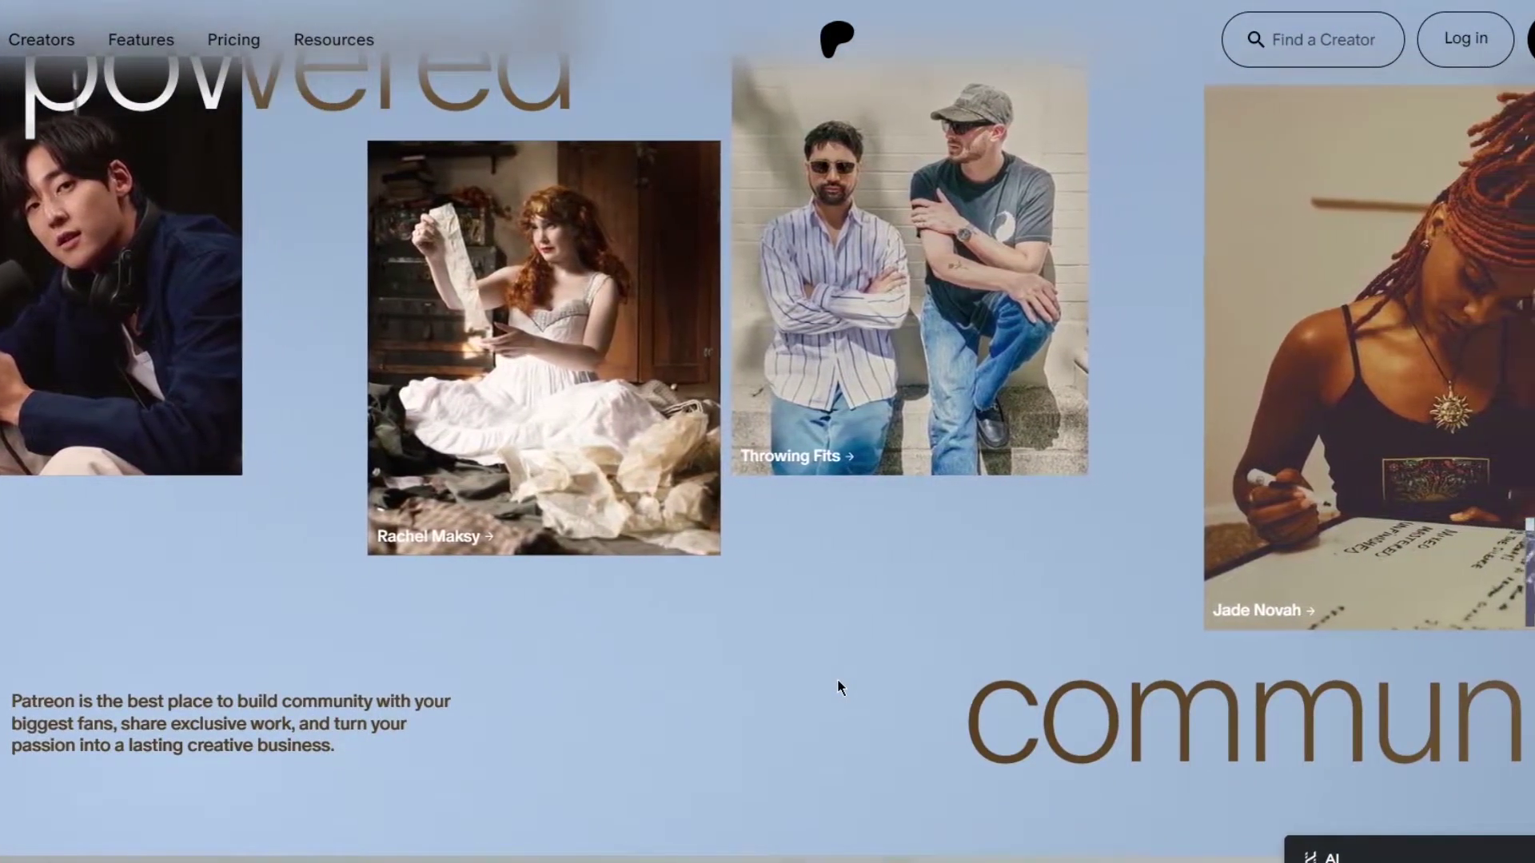
scroll(837, 679, "down", 10)
scroll(837, 680, "down", 18)
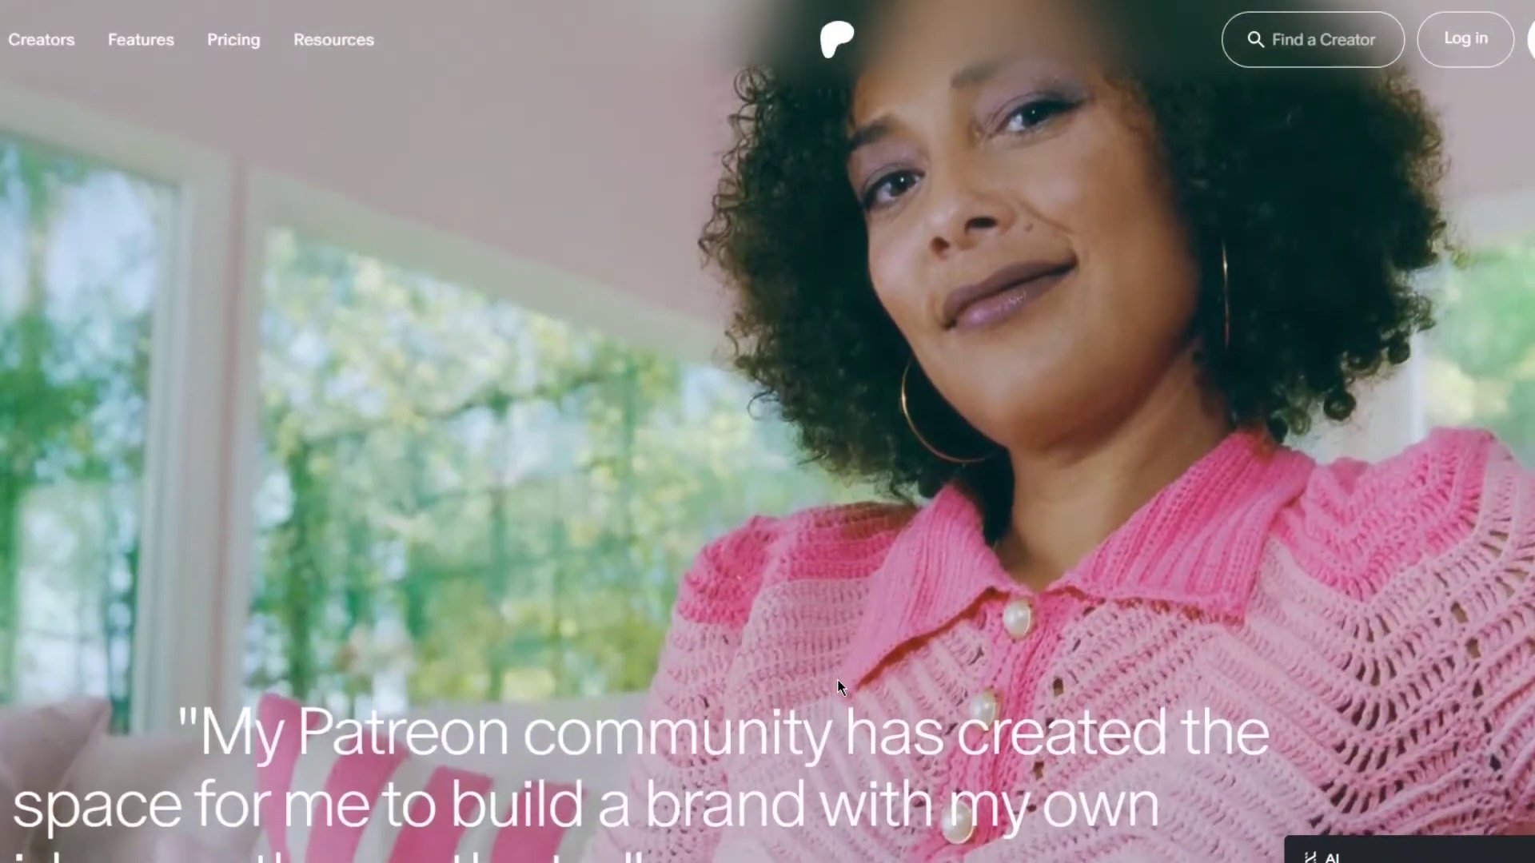
scroll(837, 679, "down", 8)
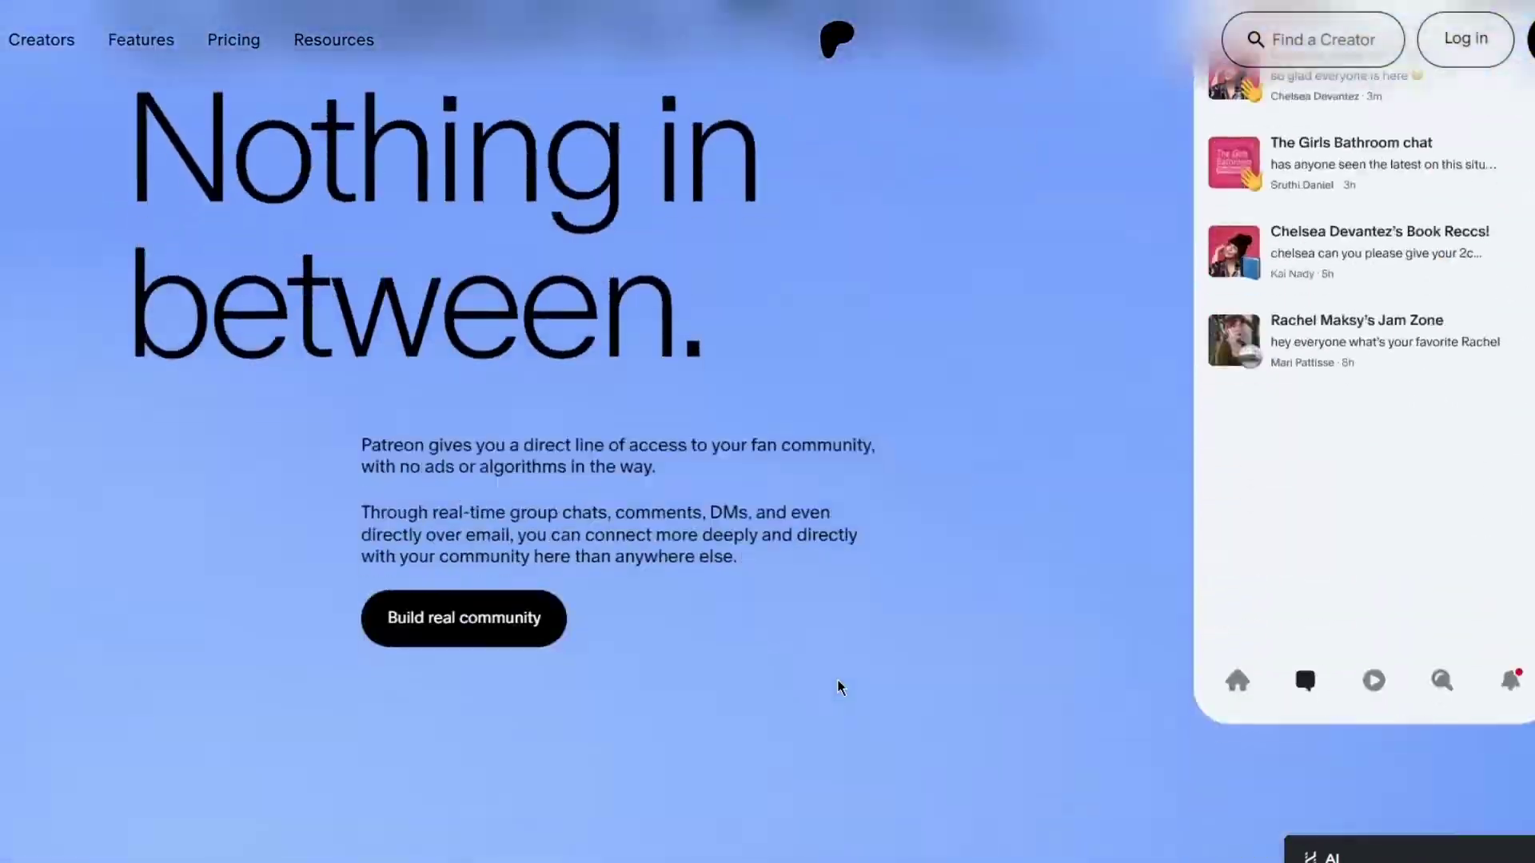
scroll(837, 678, "up", 20)
scroll(837, 679, "up", 8)
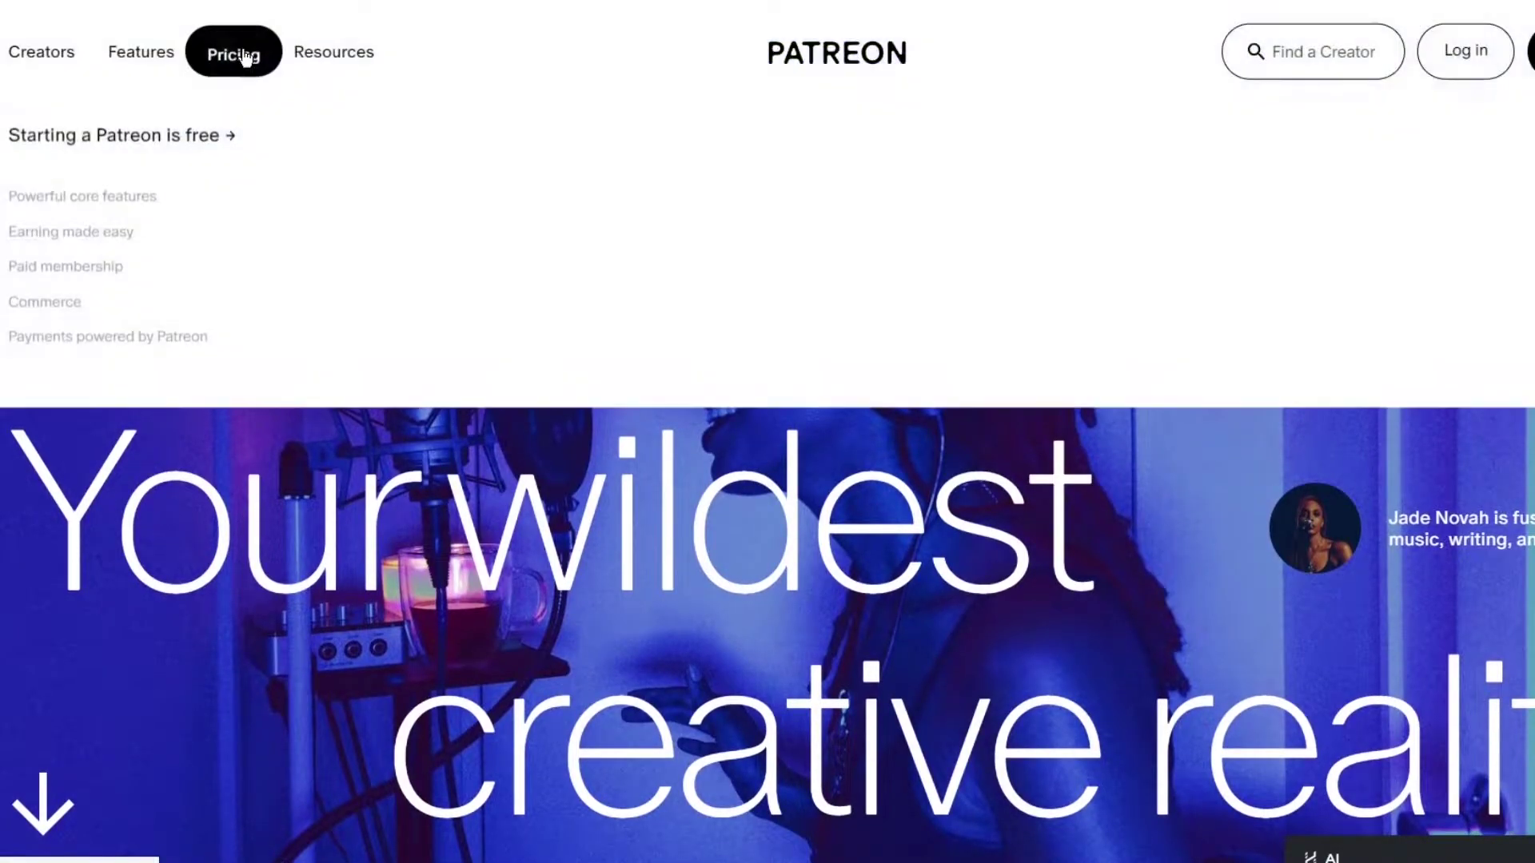
- Open the Pricing page in a separate tab and examine its Powerful core features section, including Native video & previews
right_click(231, 56)
left_click(242, 71)
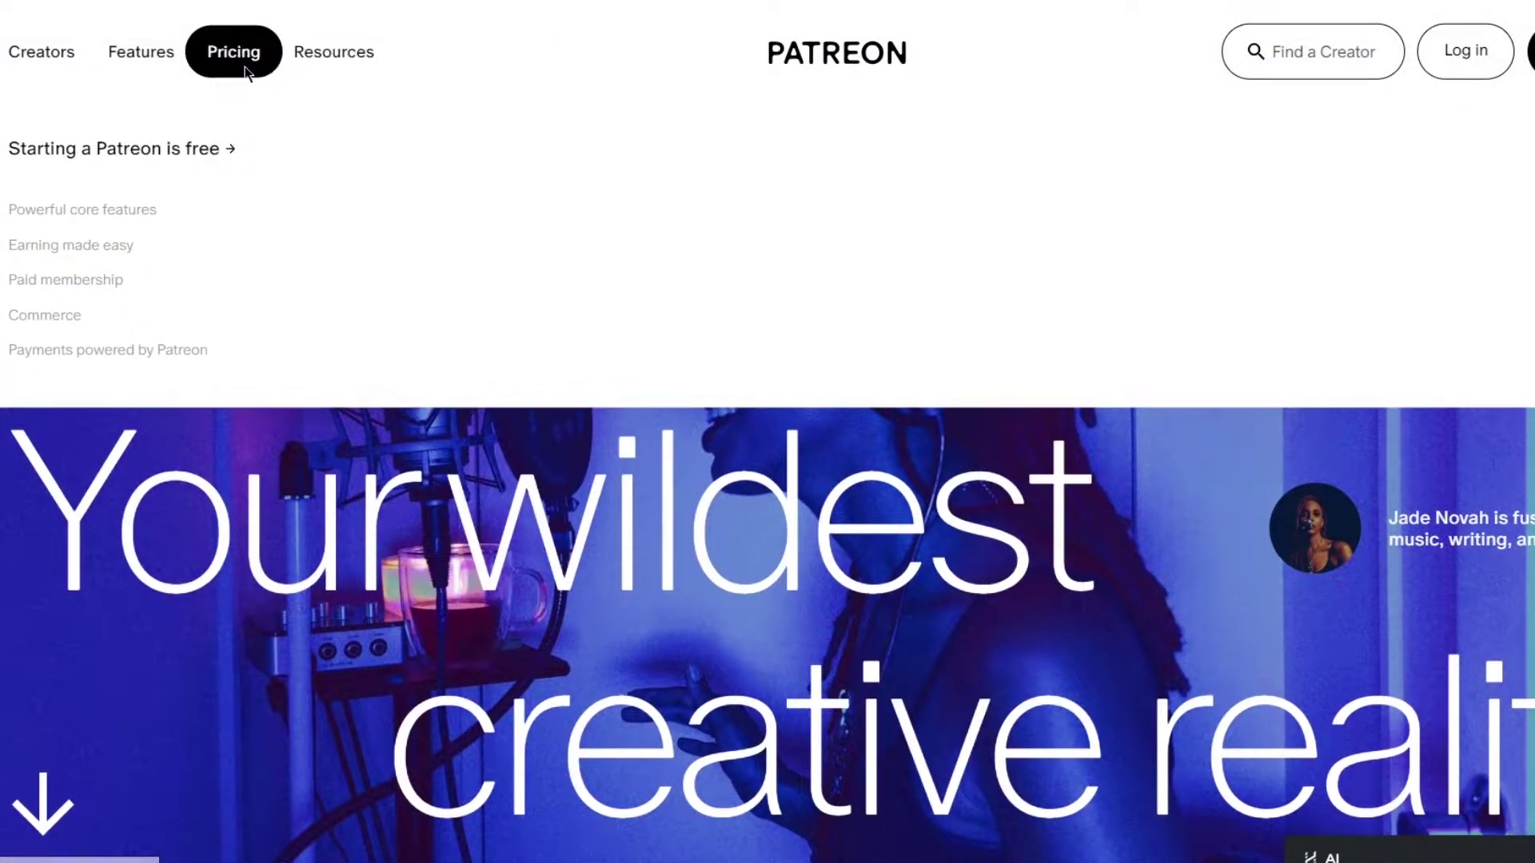
key("ctrl+Tab")
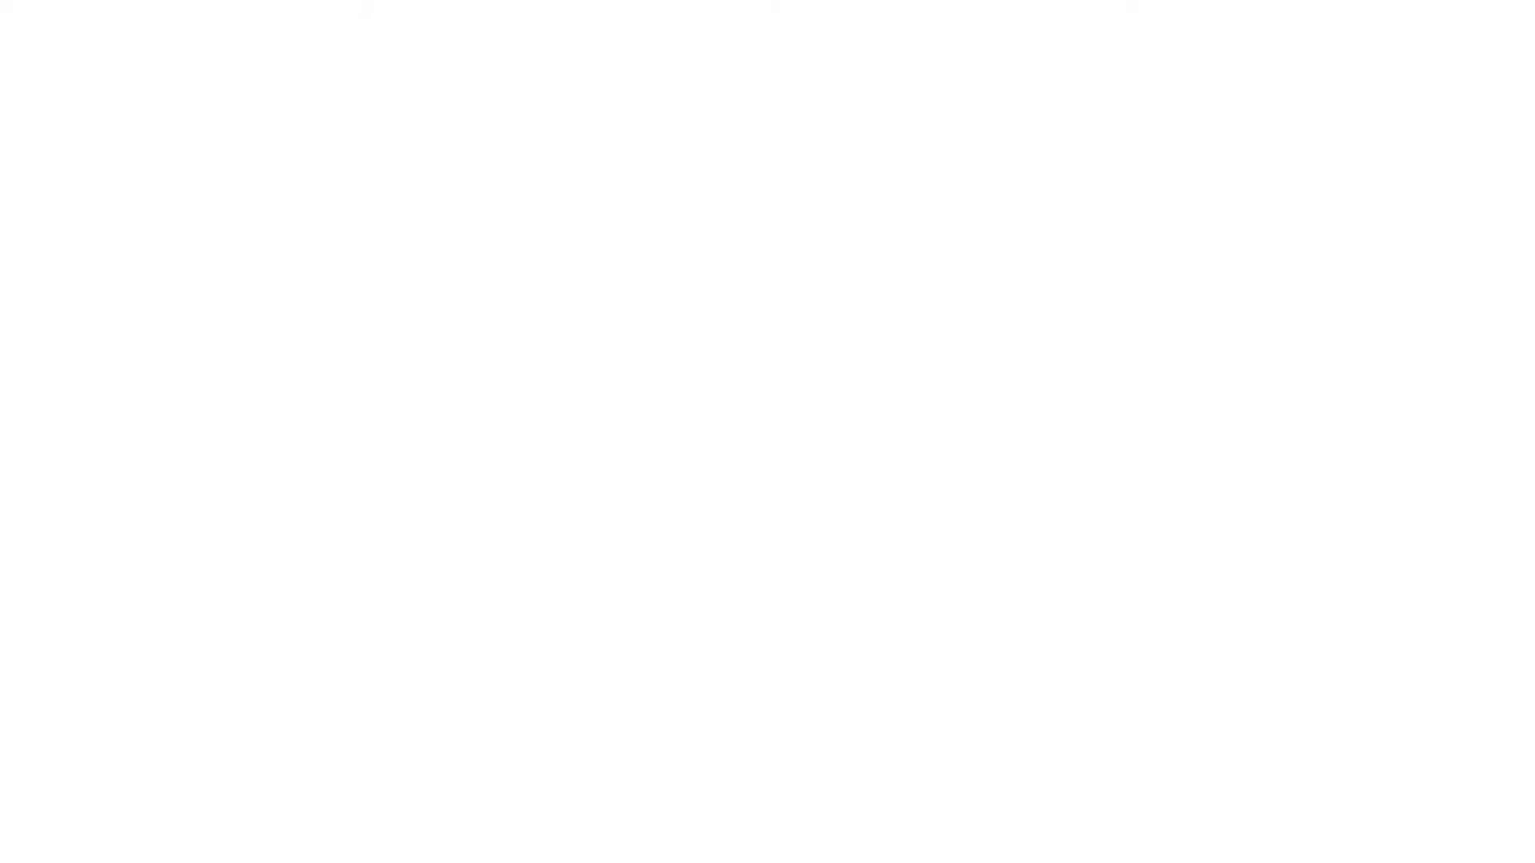
scroll(720, 200, "down", 5)
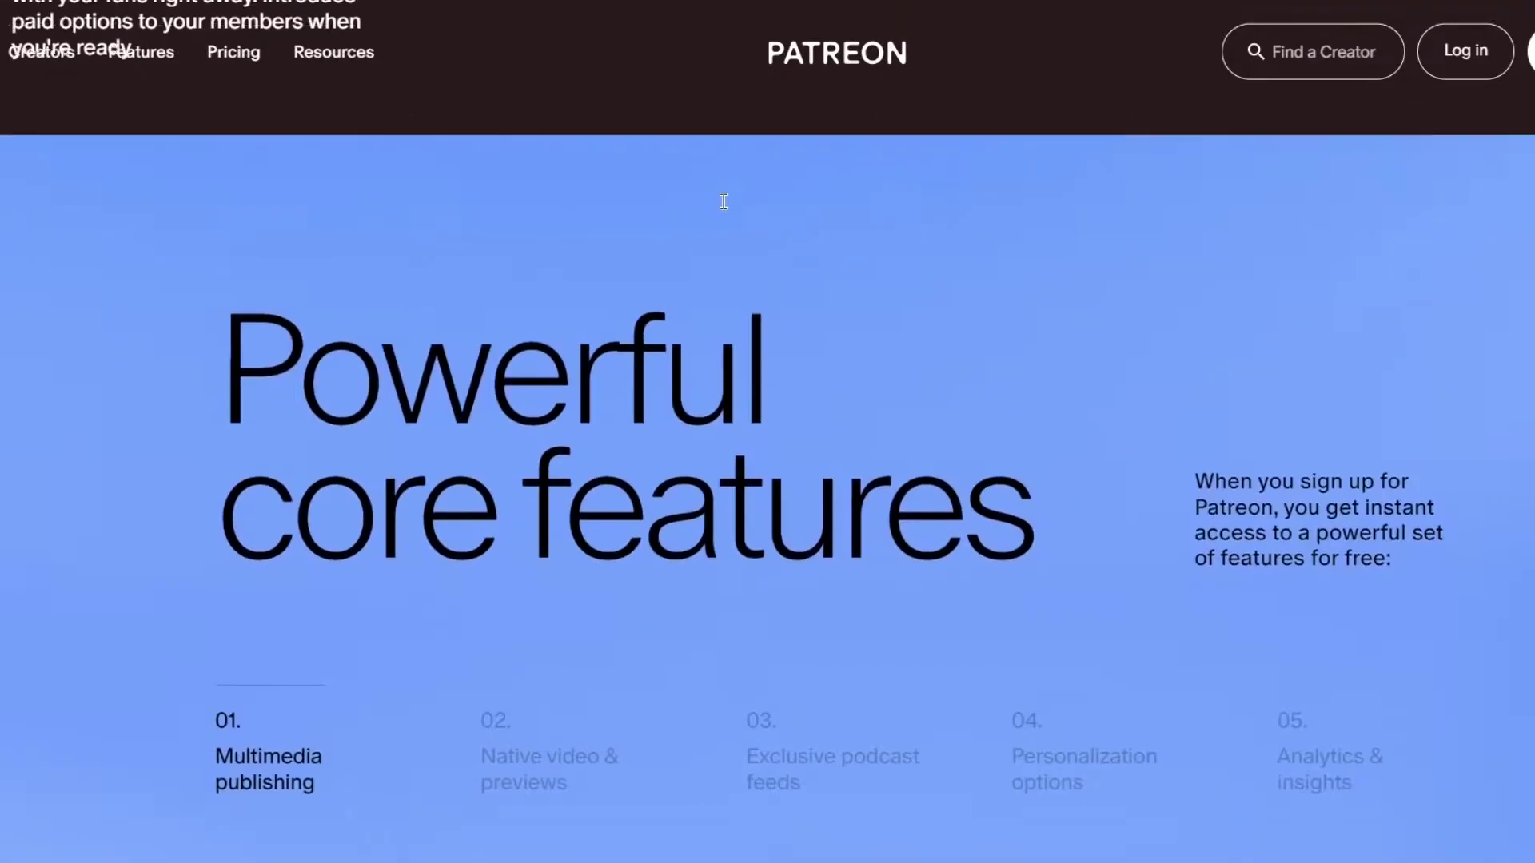
scroll(723, 200, "down", 5)
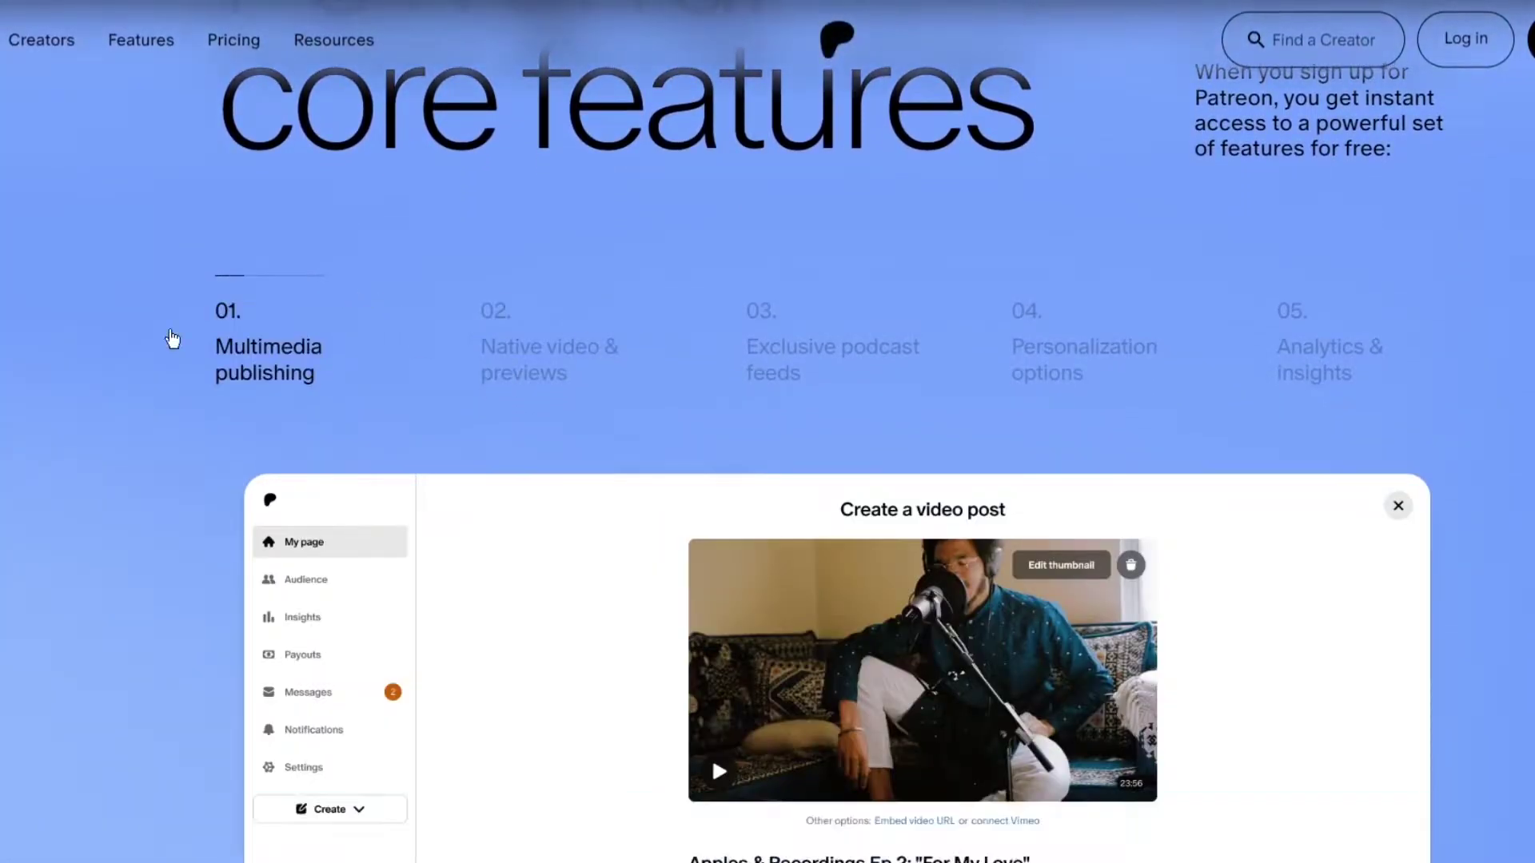
scroll(96, 329, "up", 2)
scroll(98, 329, "down", 2)
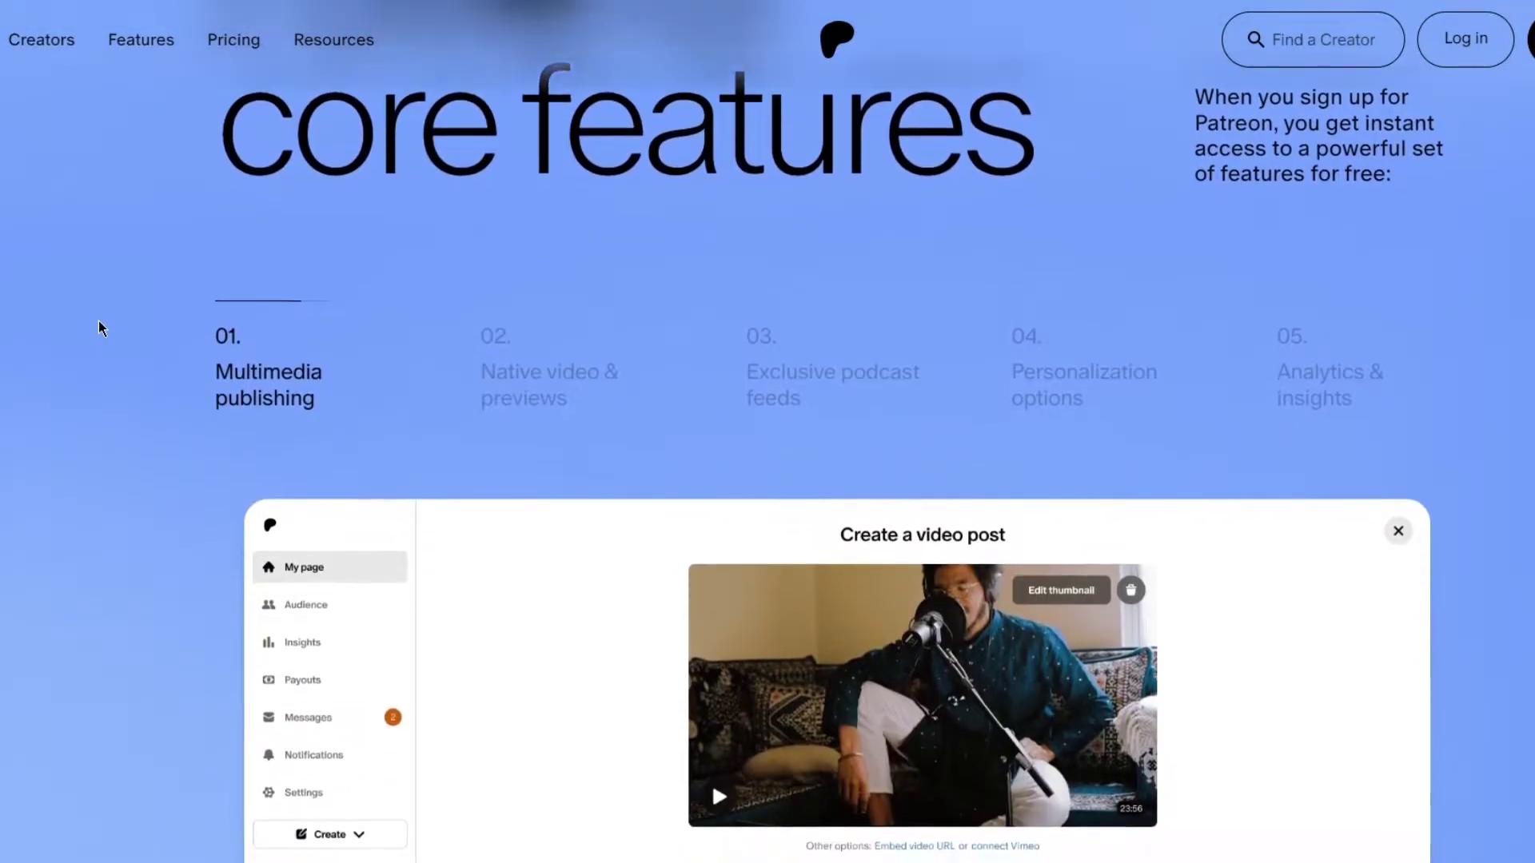
left_click(538, 387)
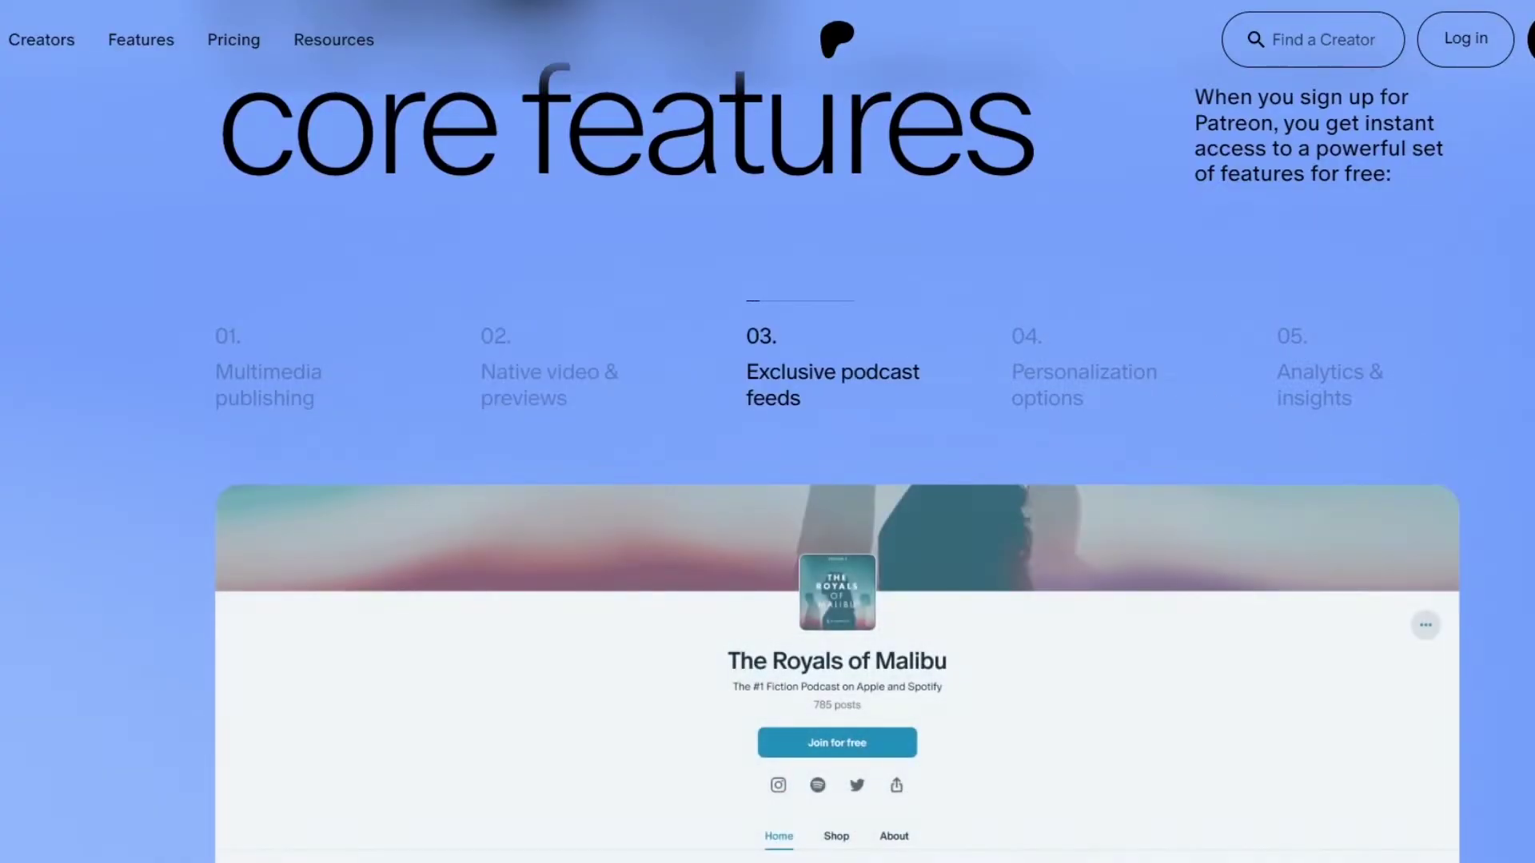
scroll(767, 431, "down", 15)
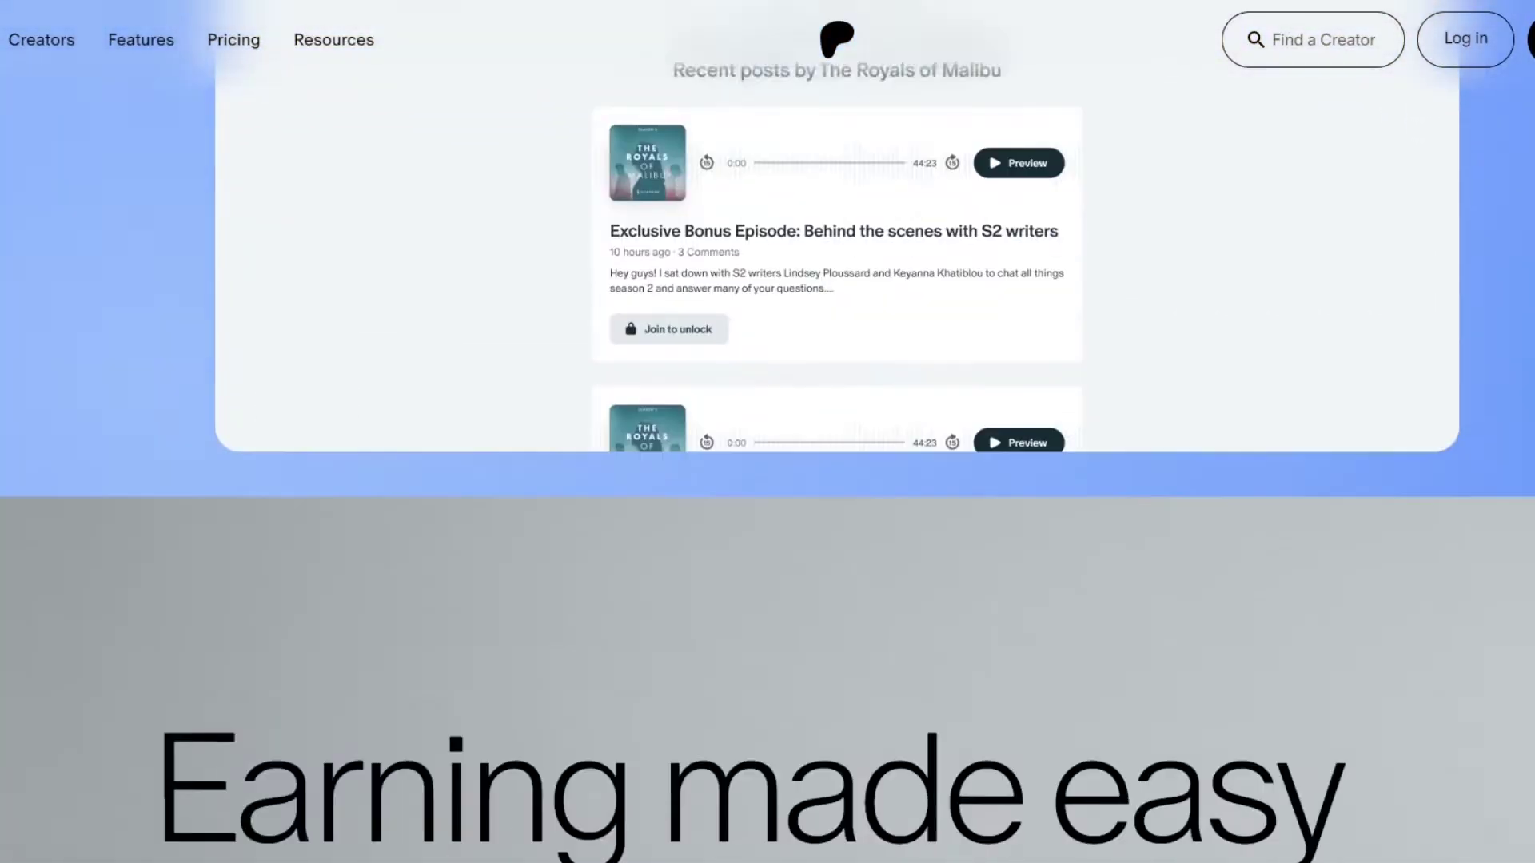
scroll(216, 195, "up", 8)
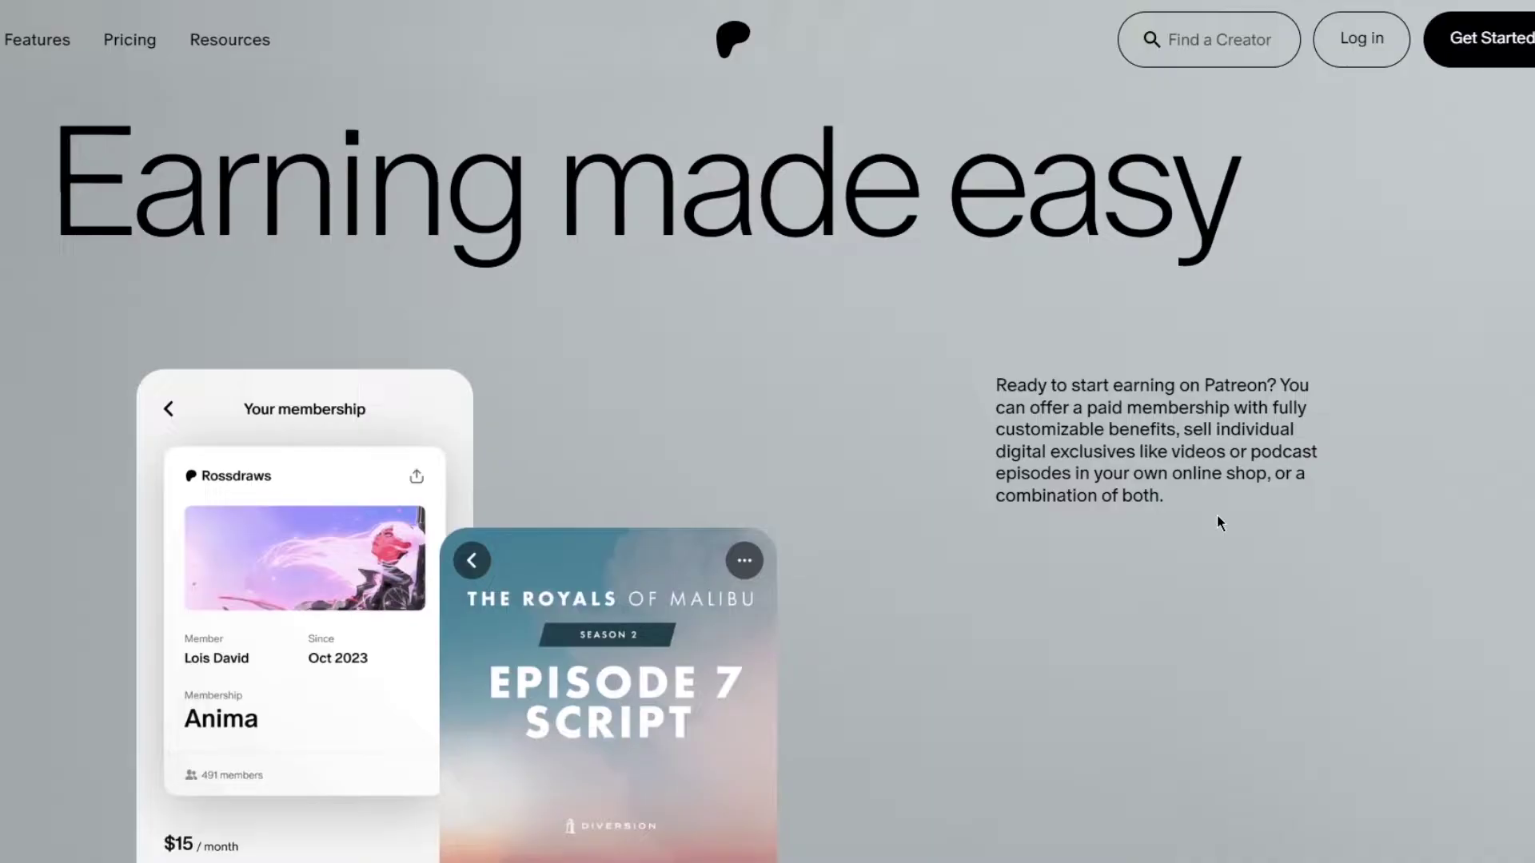
- Examine the earning options and compare the Pro and Premium paid membership plans on the Pricing page
scroll(1218, 523, "down", 15)
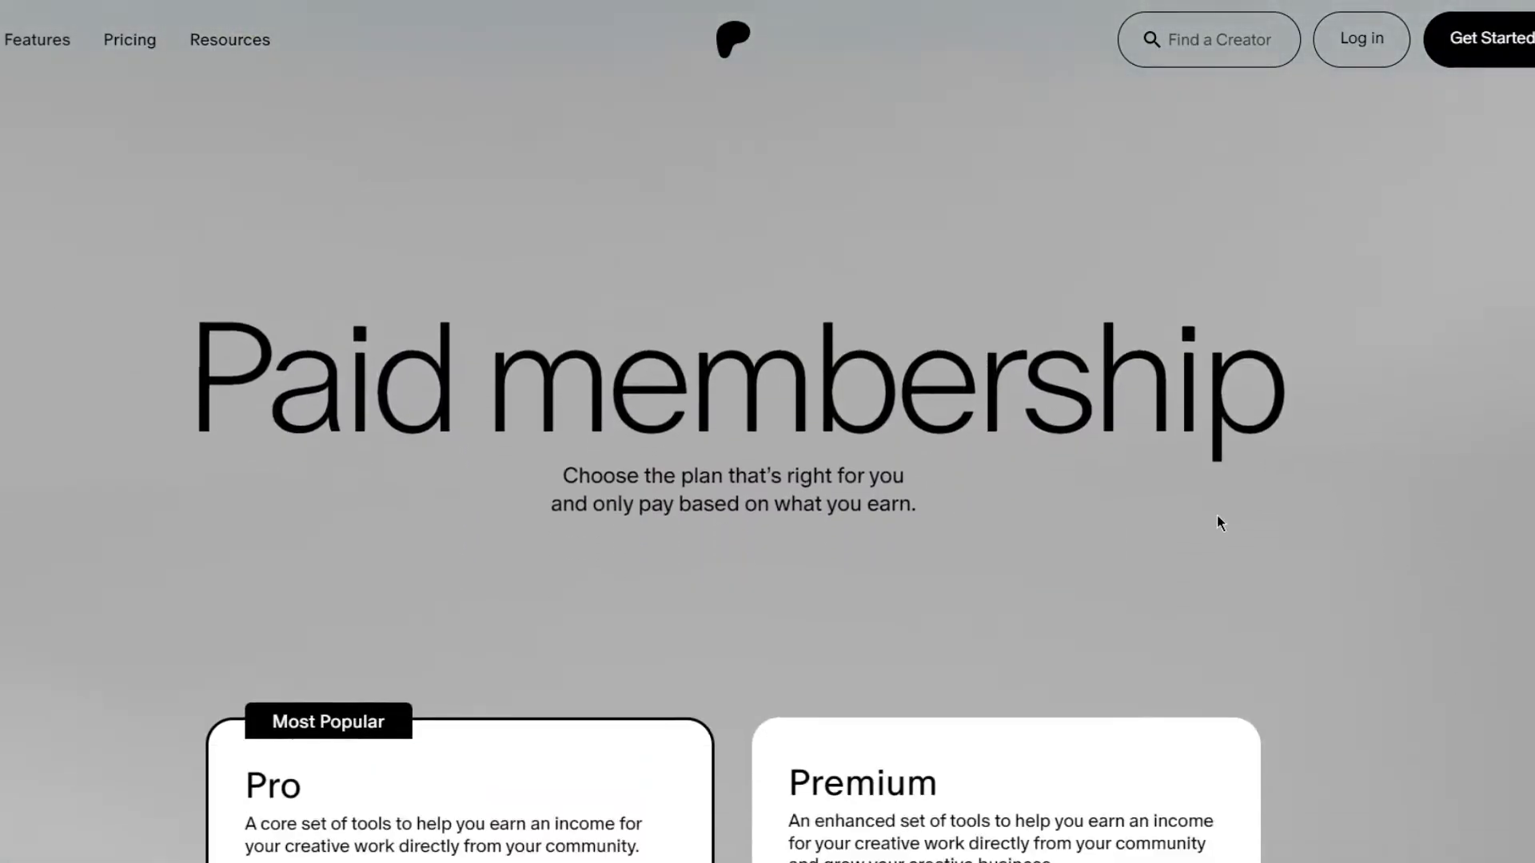
scroll(702, 435, "down", 8)
scroll(585, 315, "up", 1)
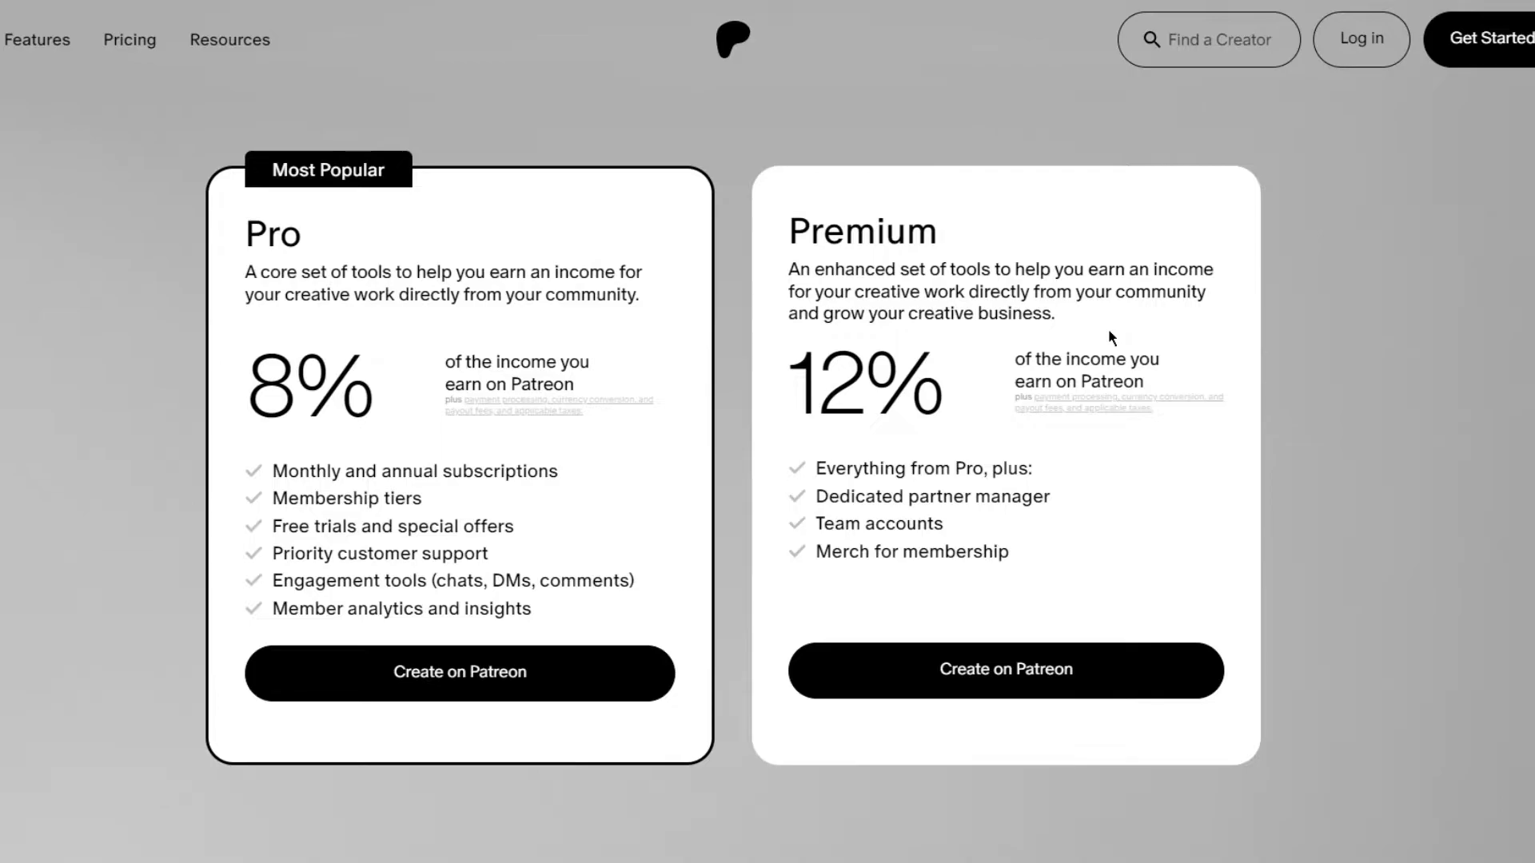
scroll(448, 131, "up", 15)
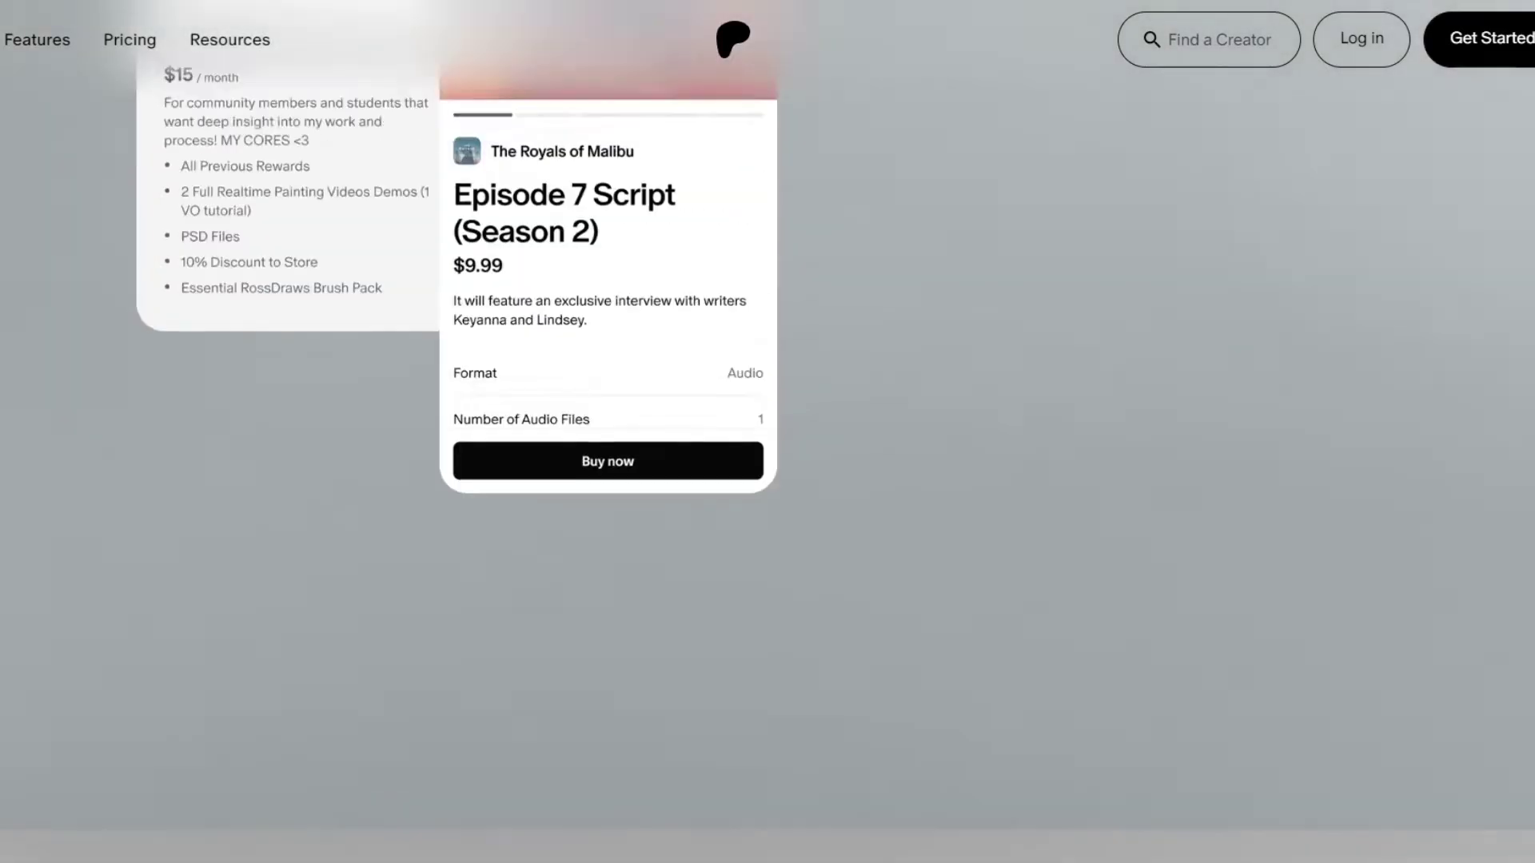
scroll(1118, 157, "up", 15)
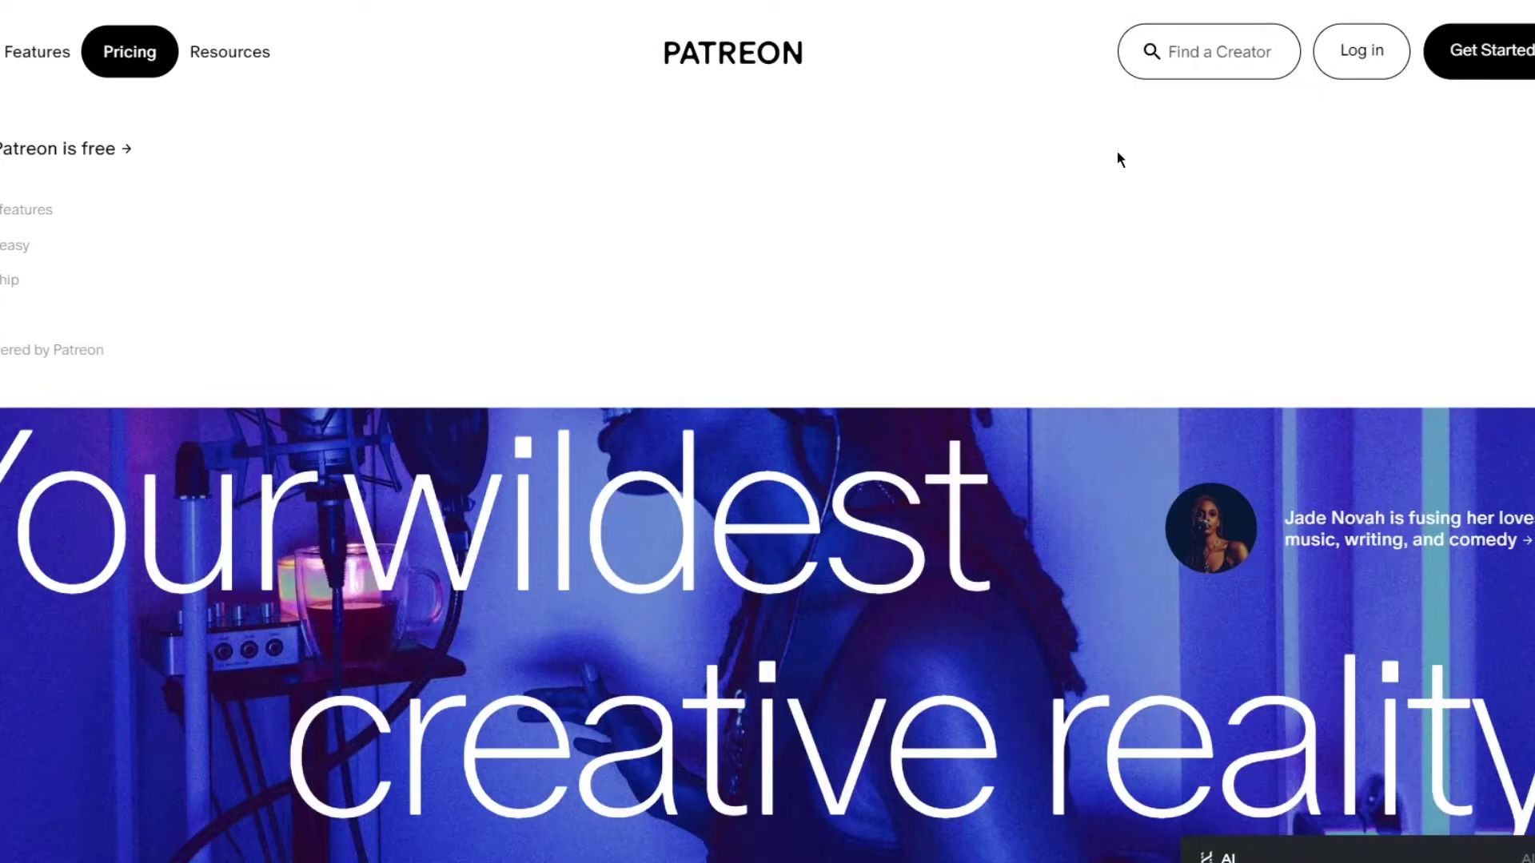
- Start a Patreon sign-up with the temporary email address copied from Temp Mail and submit it
left_click(1493, 70)
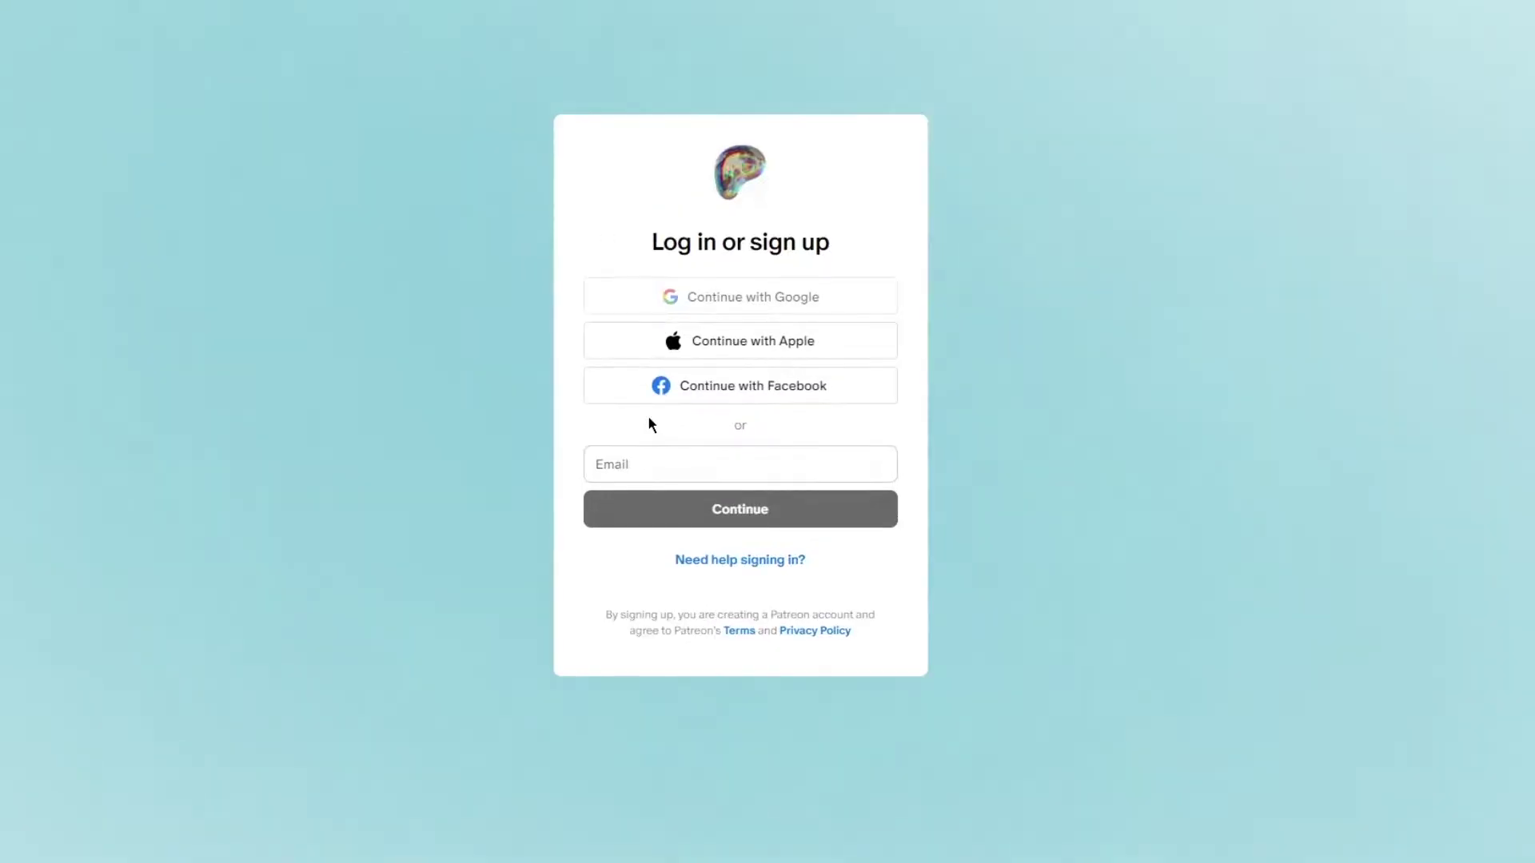
left_click(607, 460)
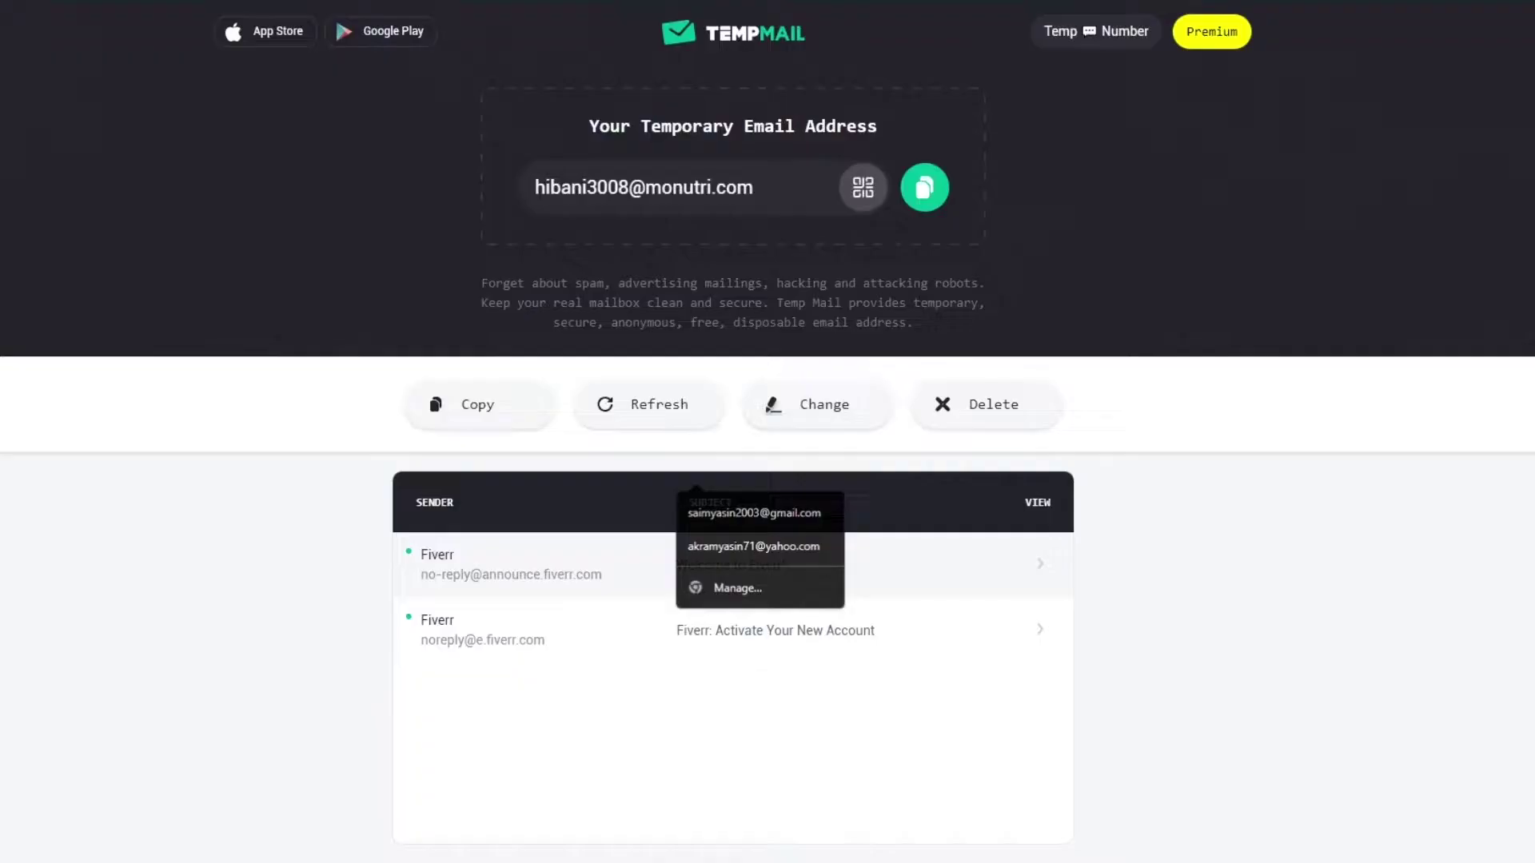
key("alt+Tab")
left_click(921, 188)
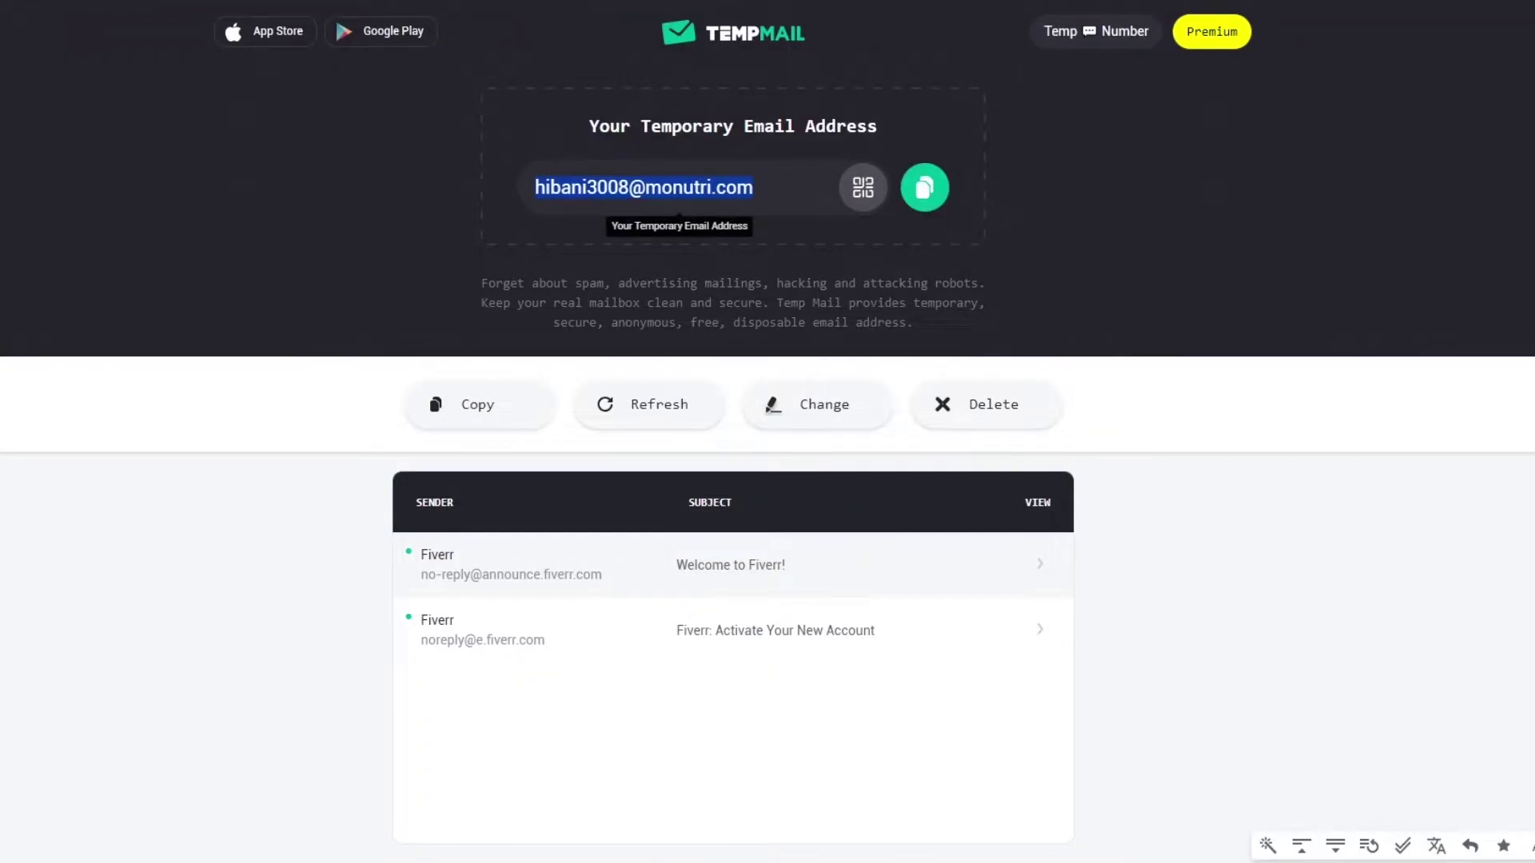
key("alt+Tab")
left_click(692, 469)
right_click(692, 470)
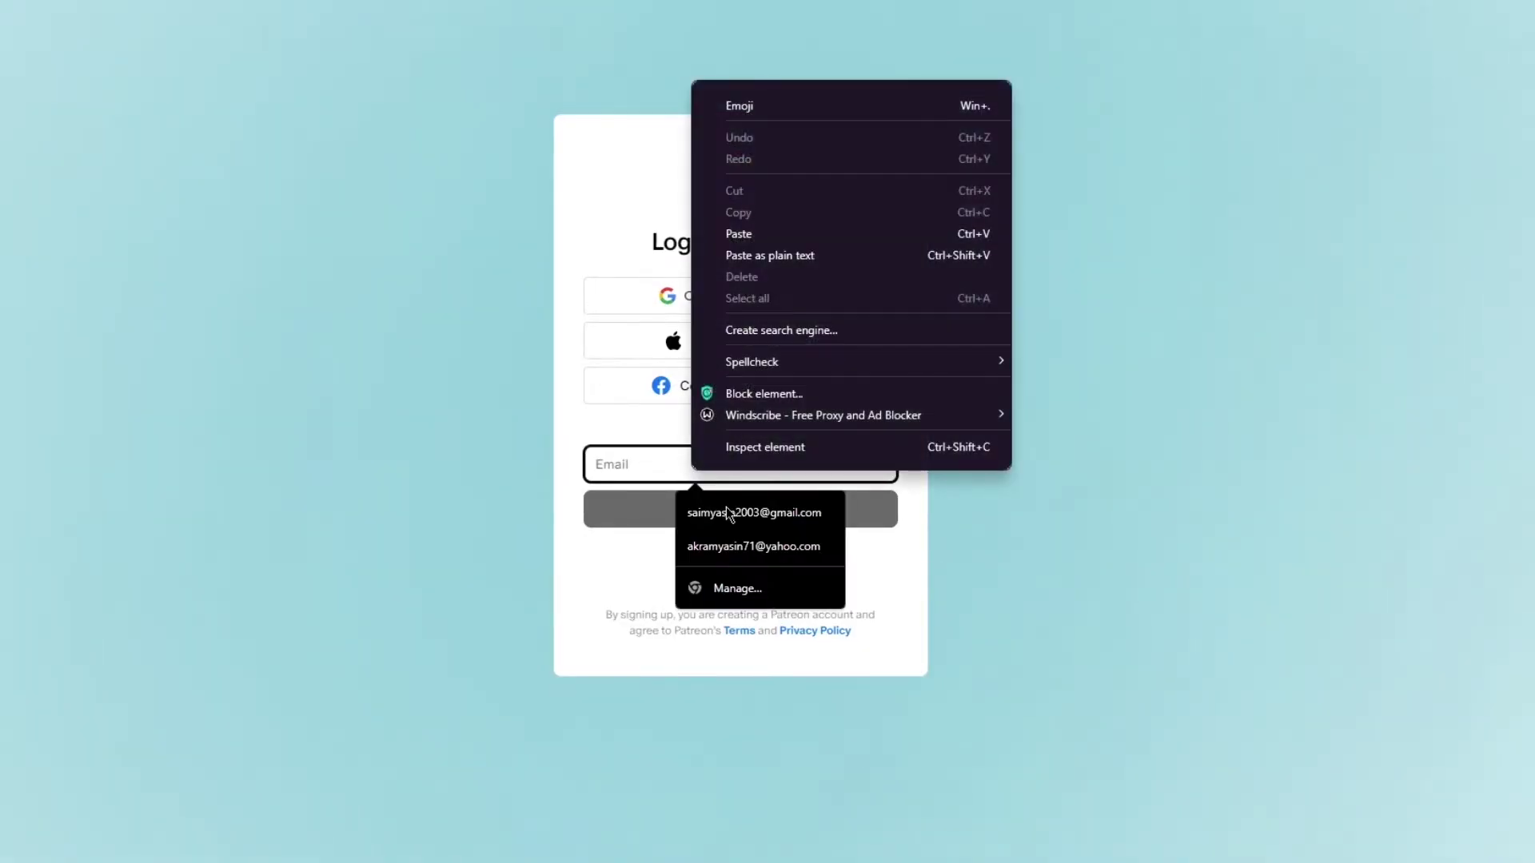
left_click(755, 236)
key("Return")
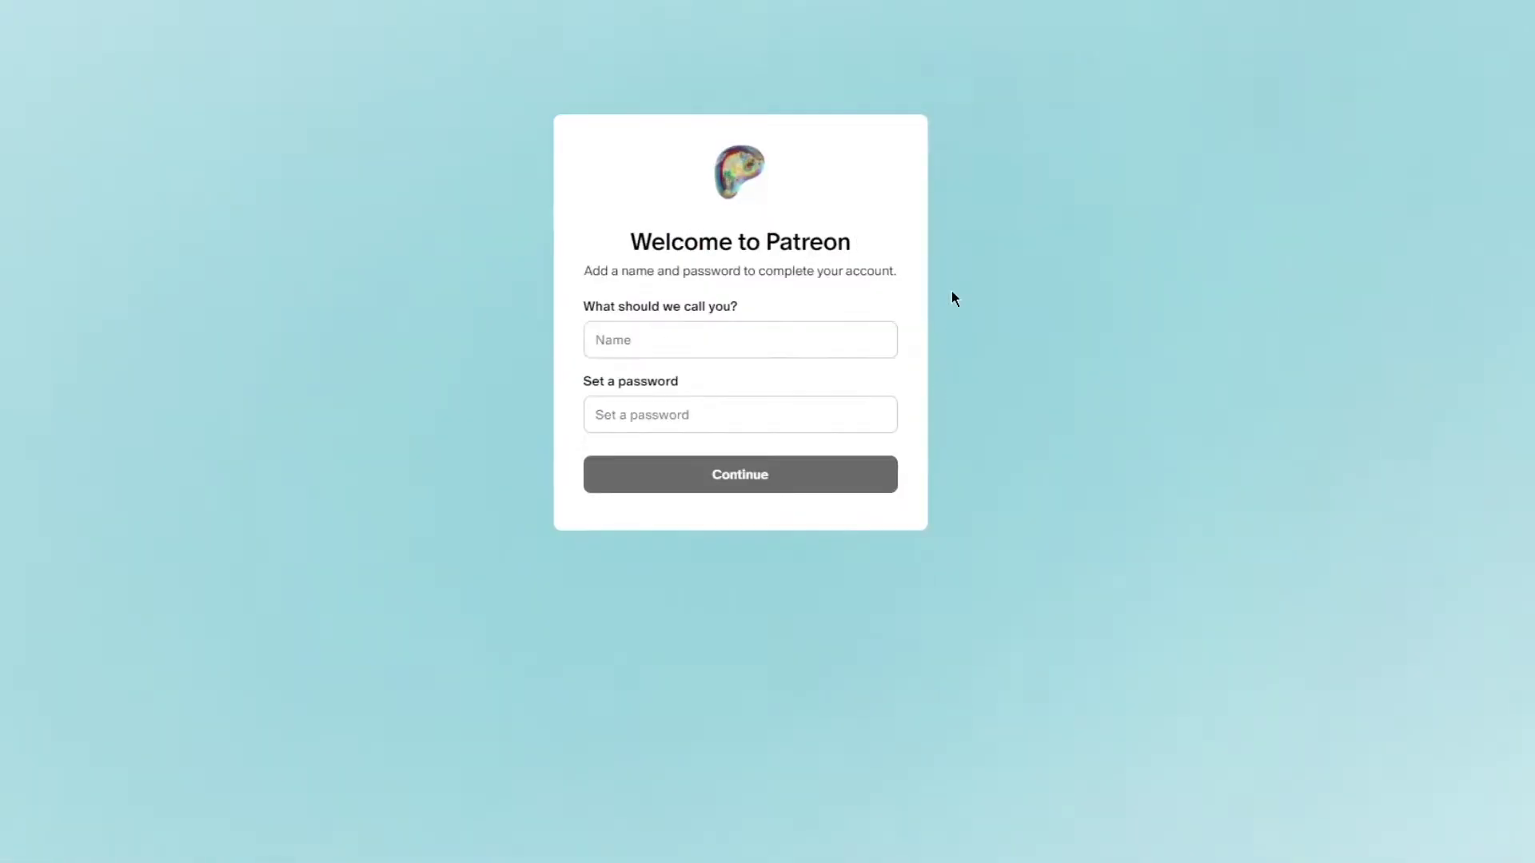
- Complete the account by filling in the full name from the saved suggestions and setting the account password
left_click(631, 341)
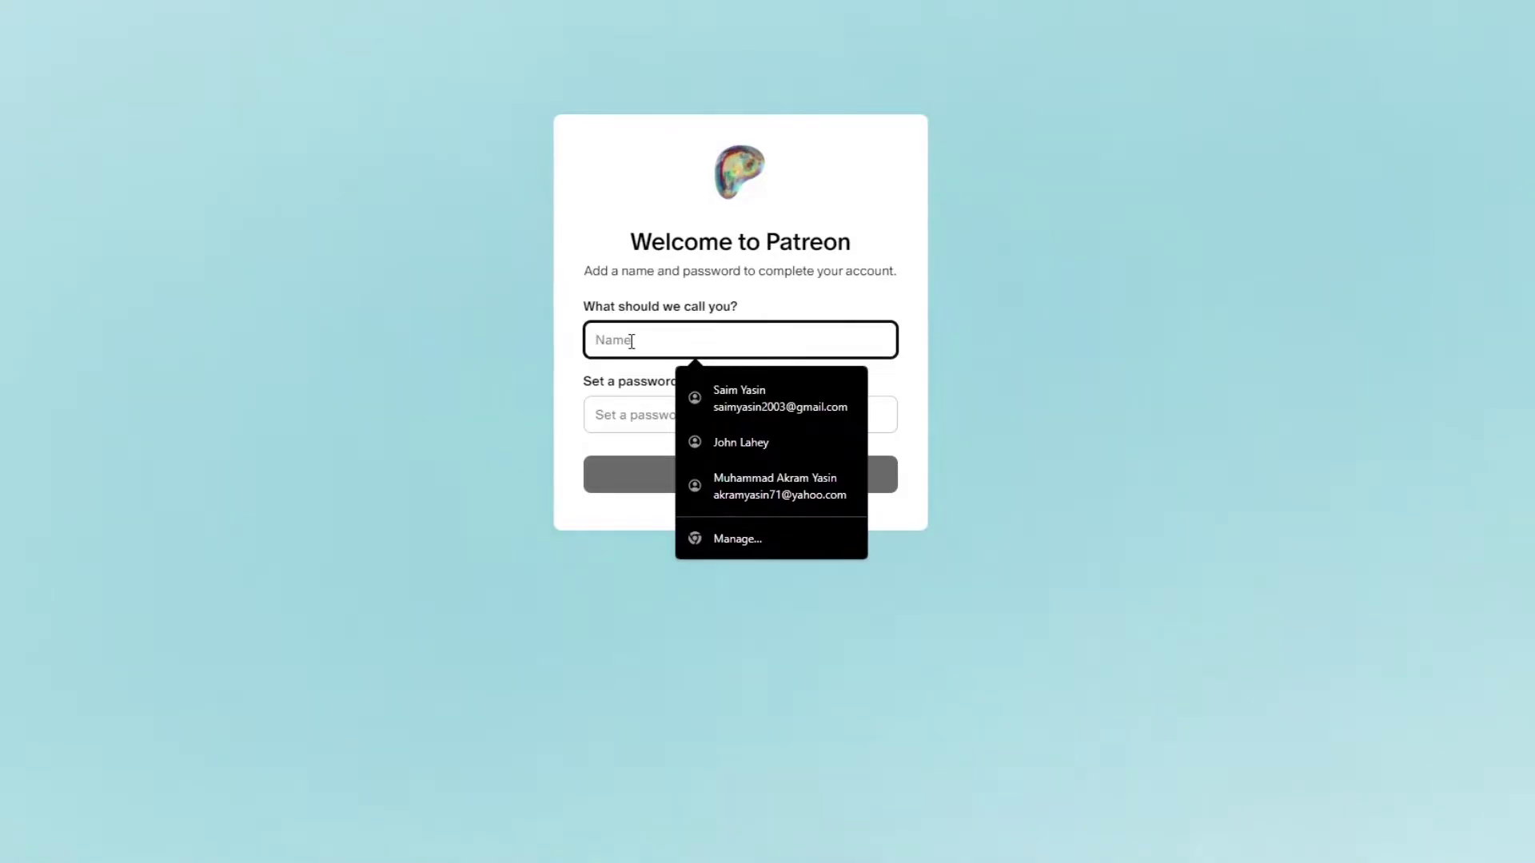
key("Down")
key("Down")
key("Return")
left_click(635, 422)
type("••••••••")
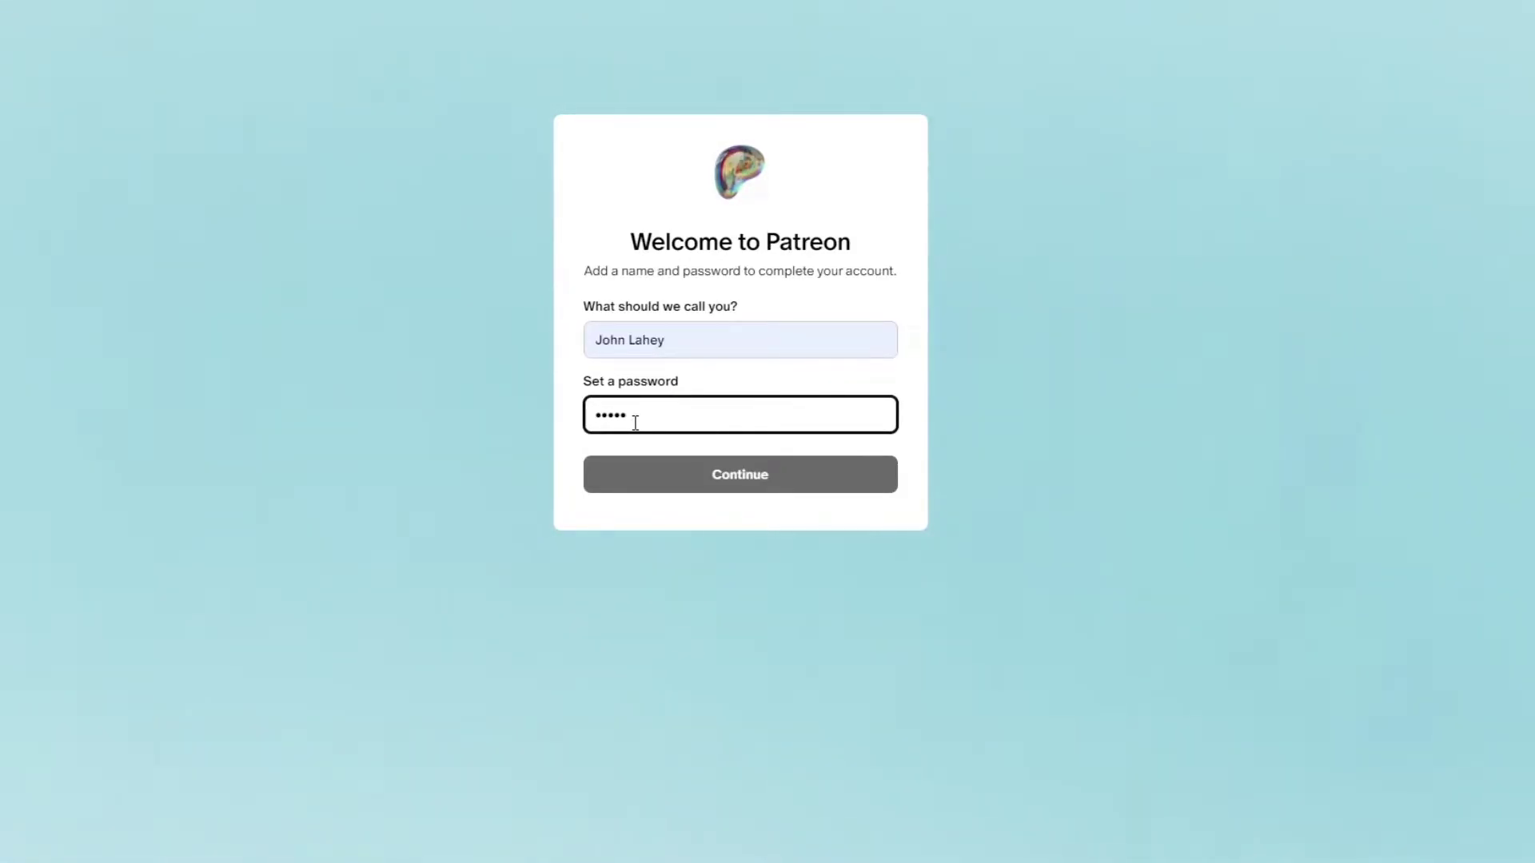
type("•")
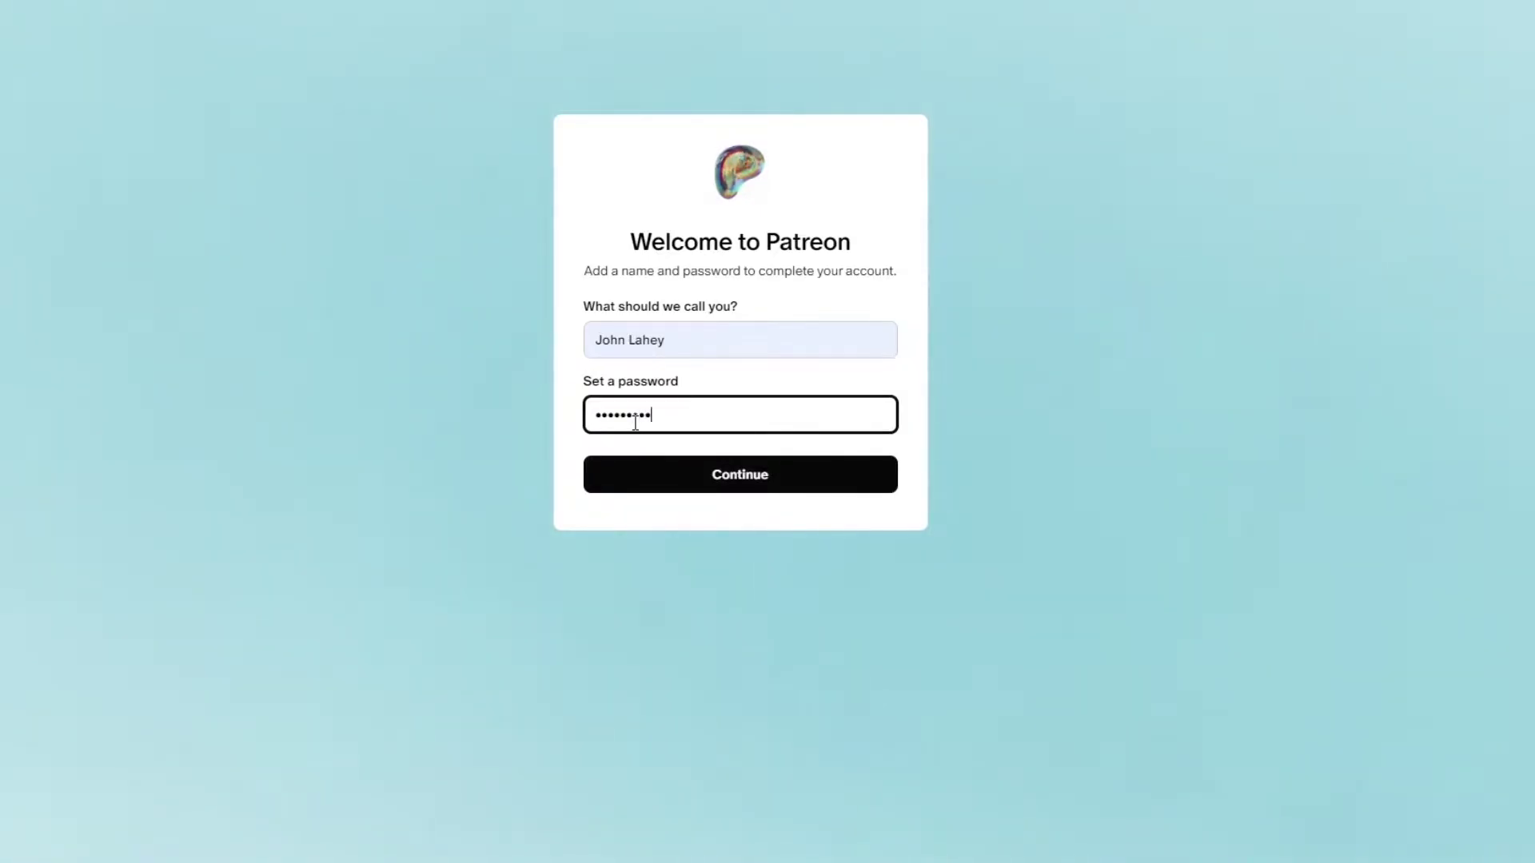
left_click(707, 478)
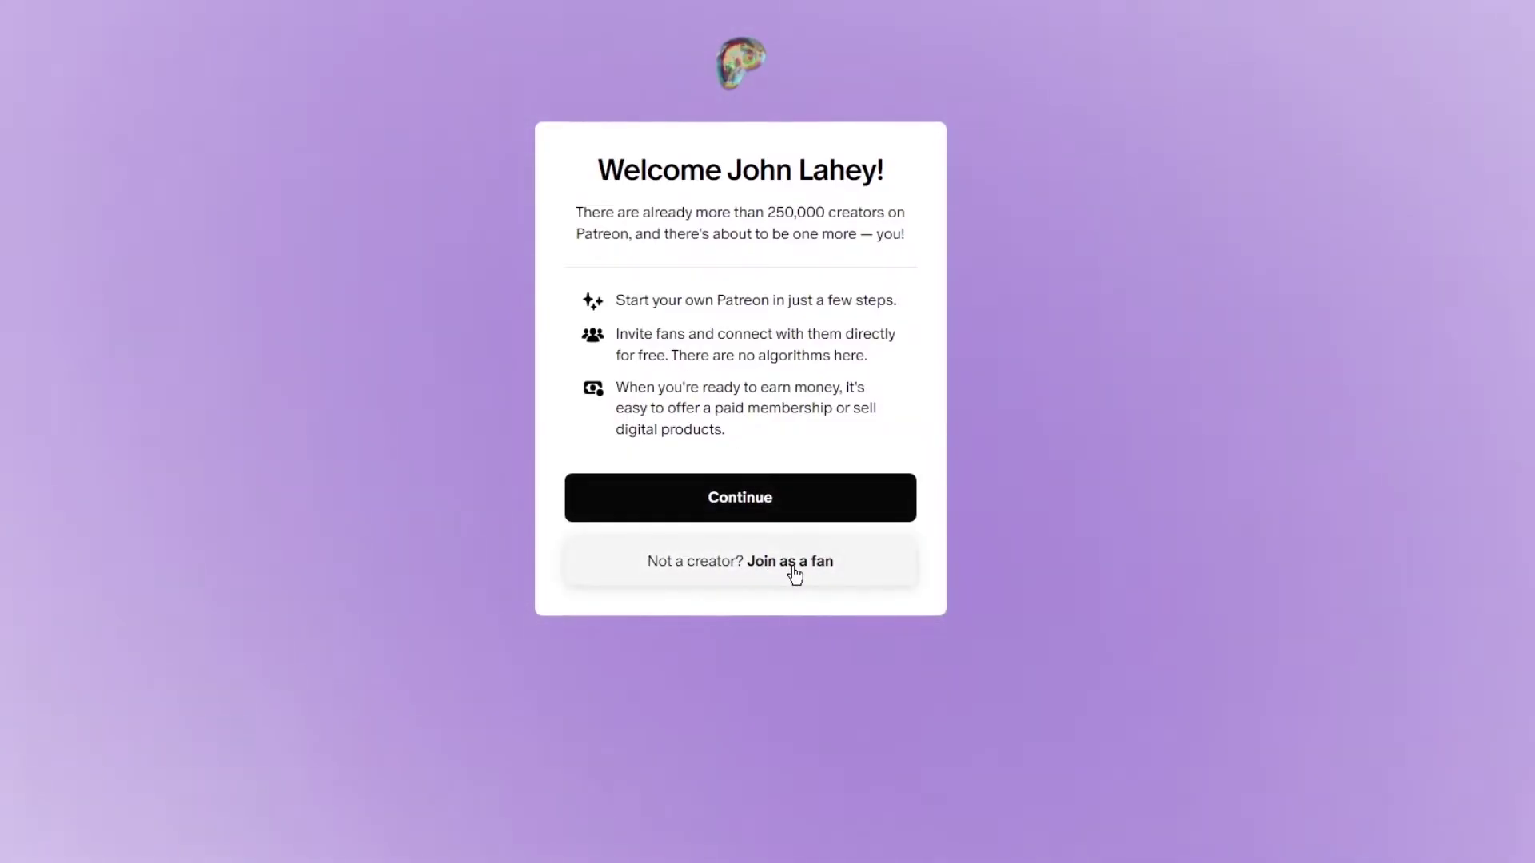
- Continue as a creator and name the Patreon page "Johns art", leaving the under-18 restriction off
left_click(736, 491)
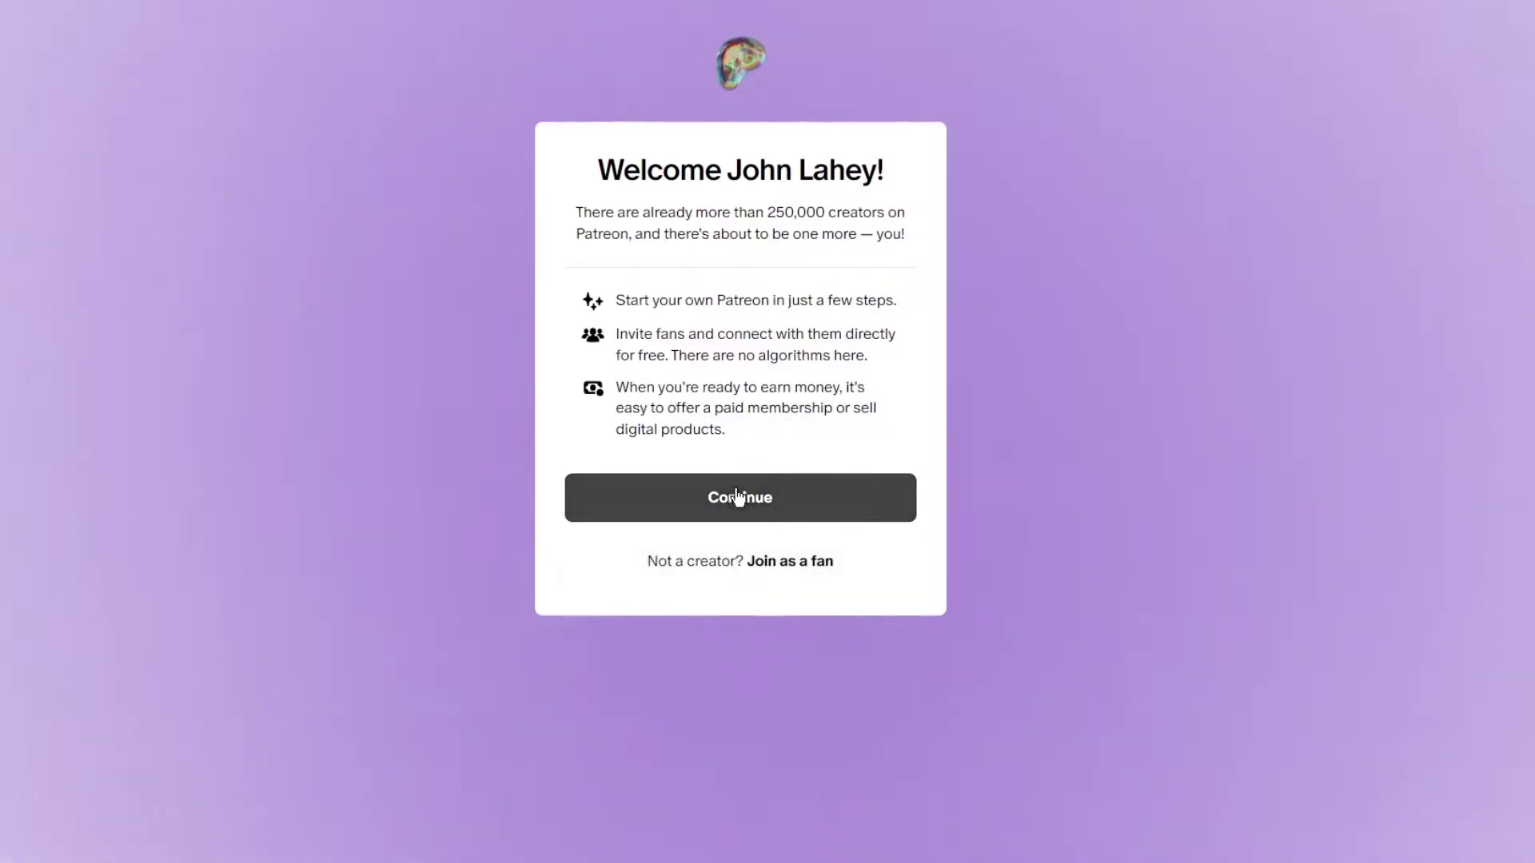
left_click(693, 244)
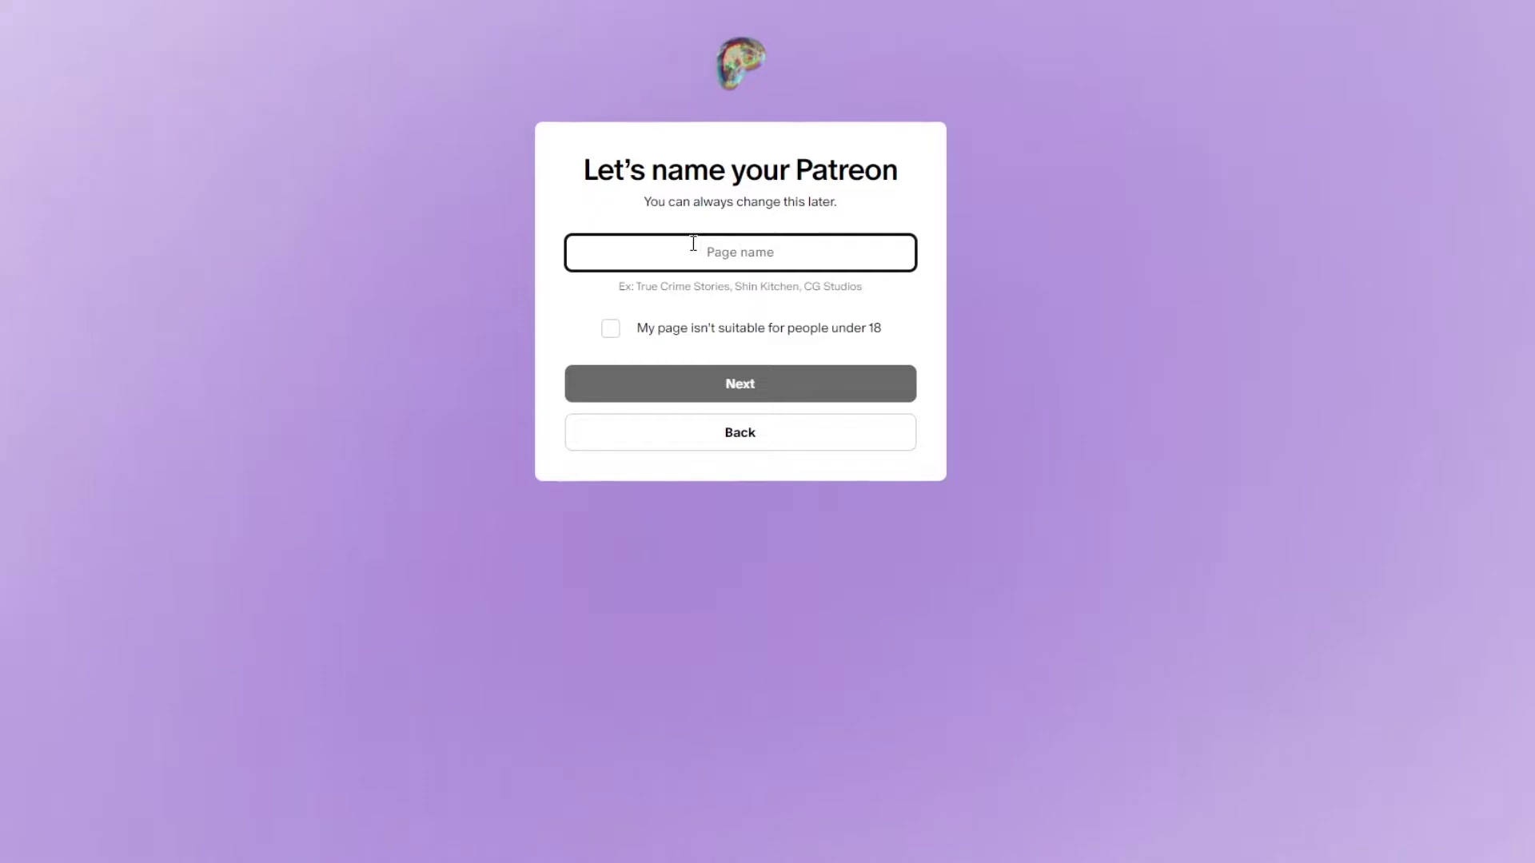
type("John")
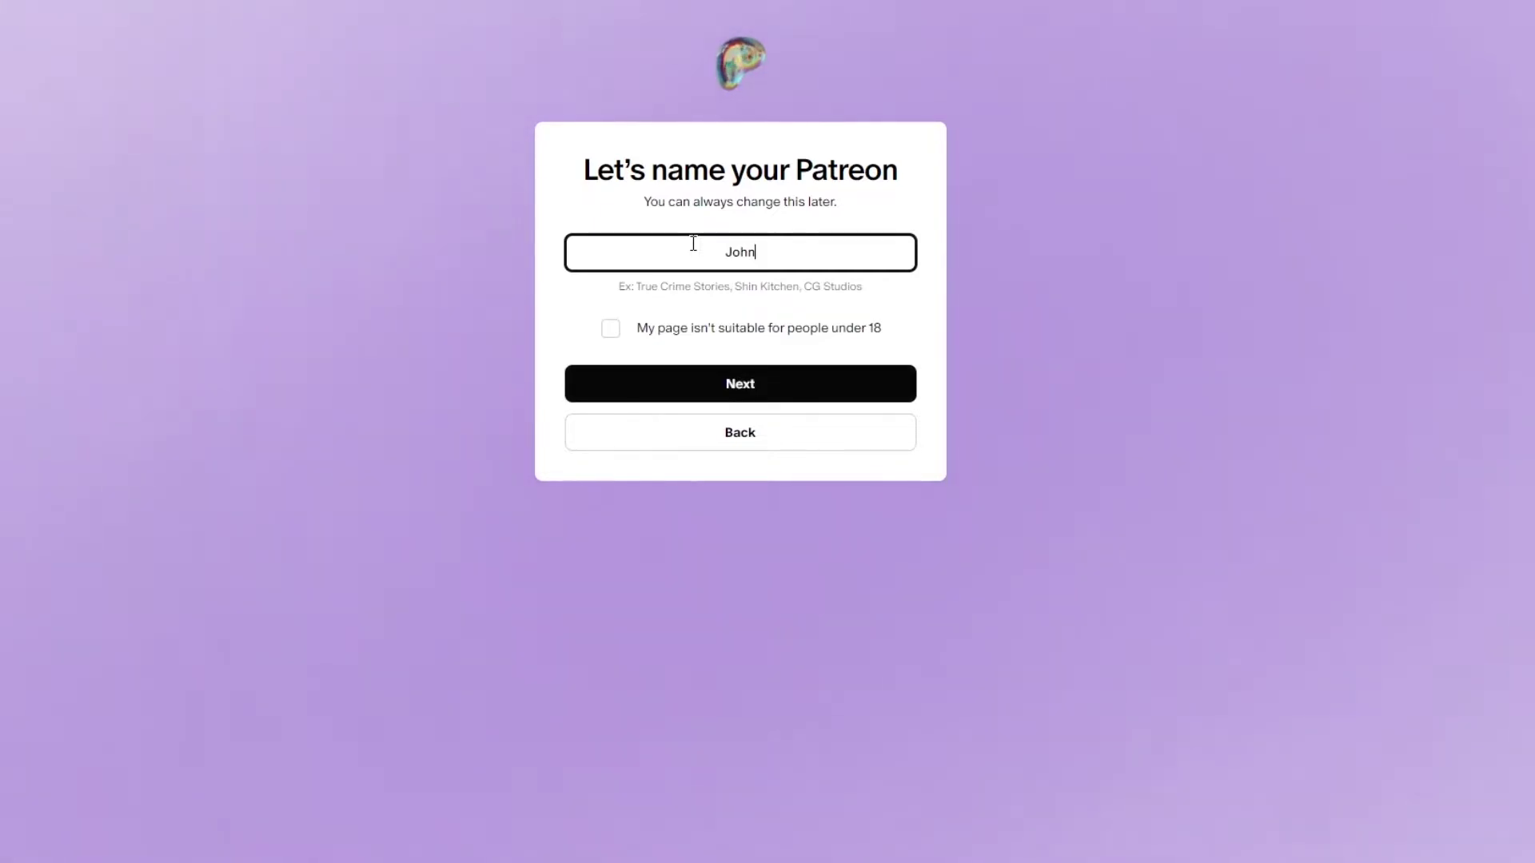
type("s art")
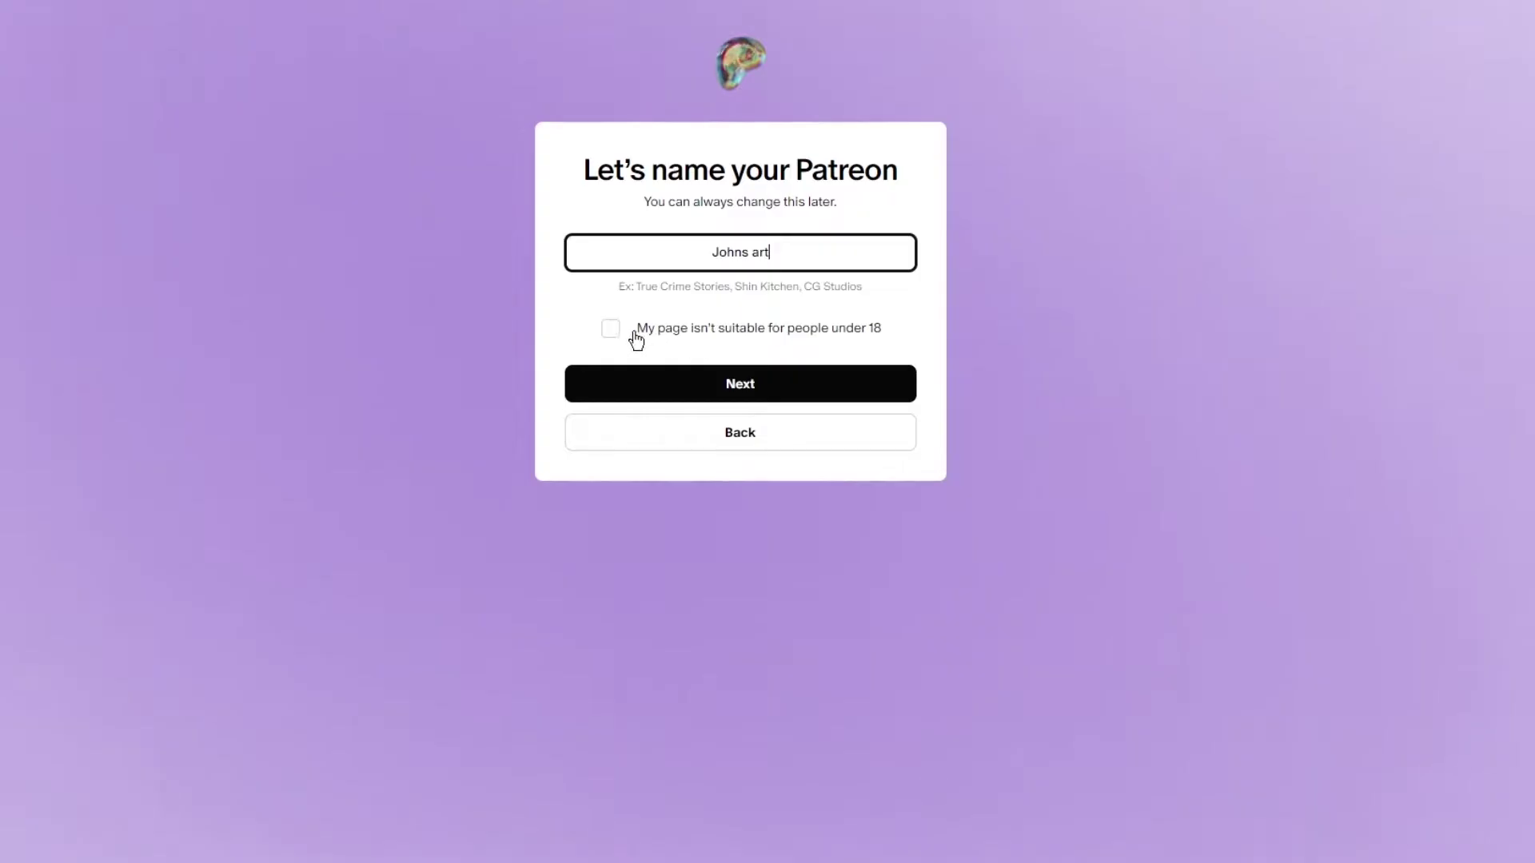
left_click(659, 382)
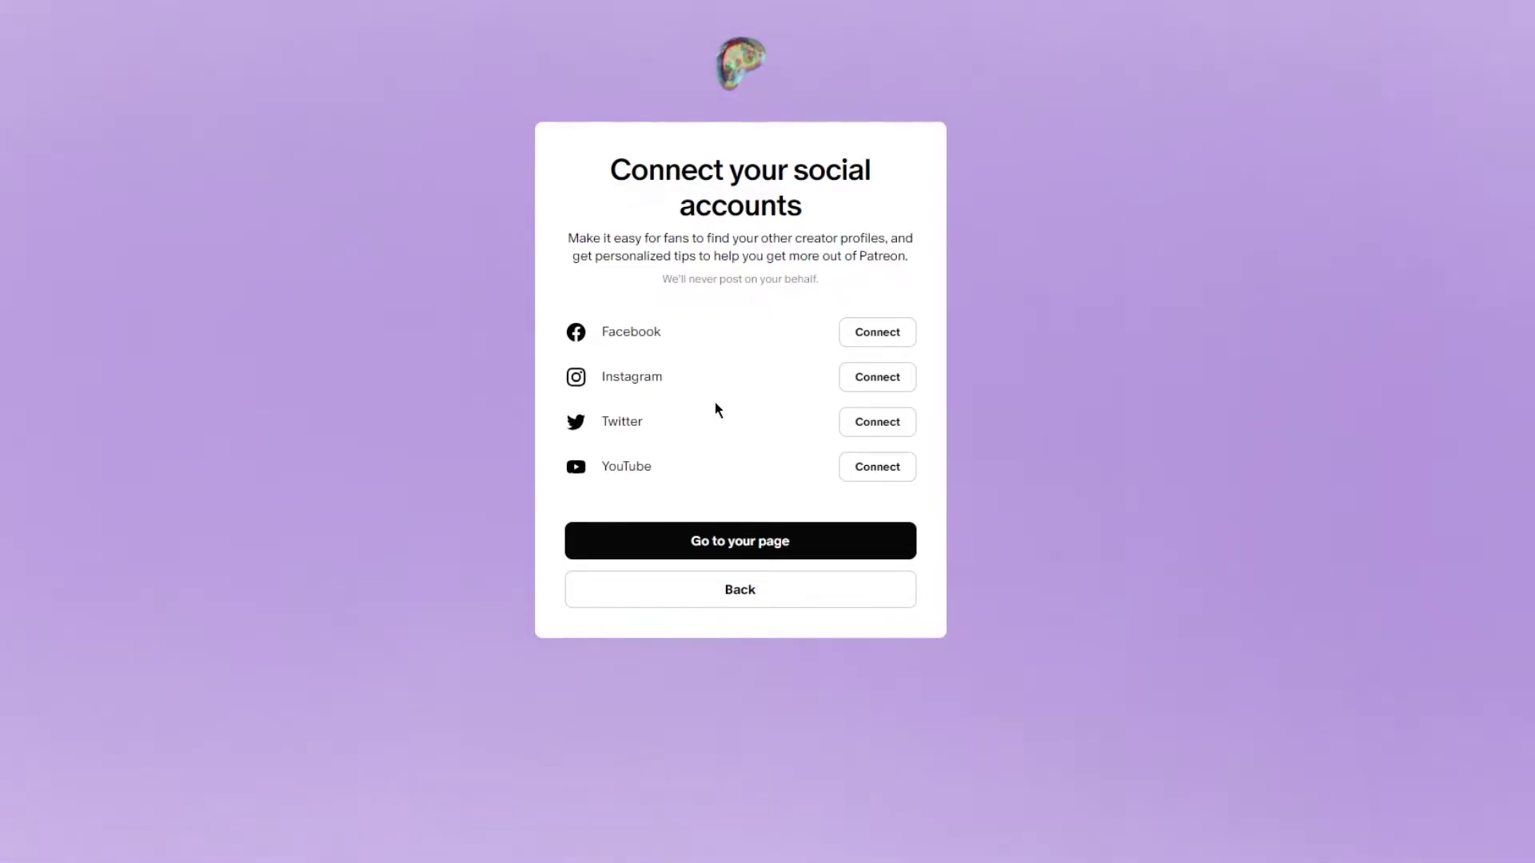
- Go to the new creator page without connecting social accounts and review its profile header and setup checklist
left_click(709, 544)
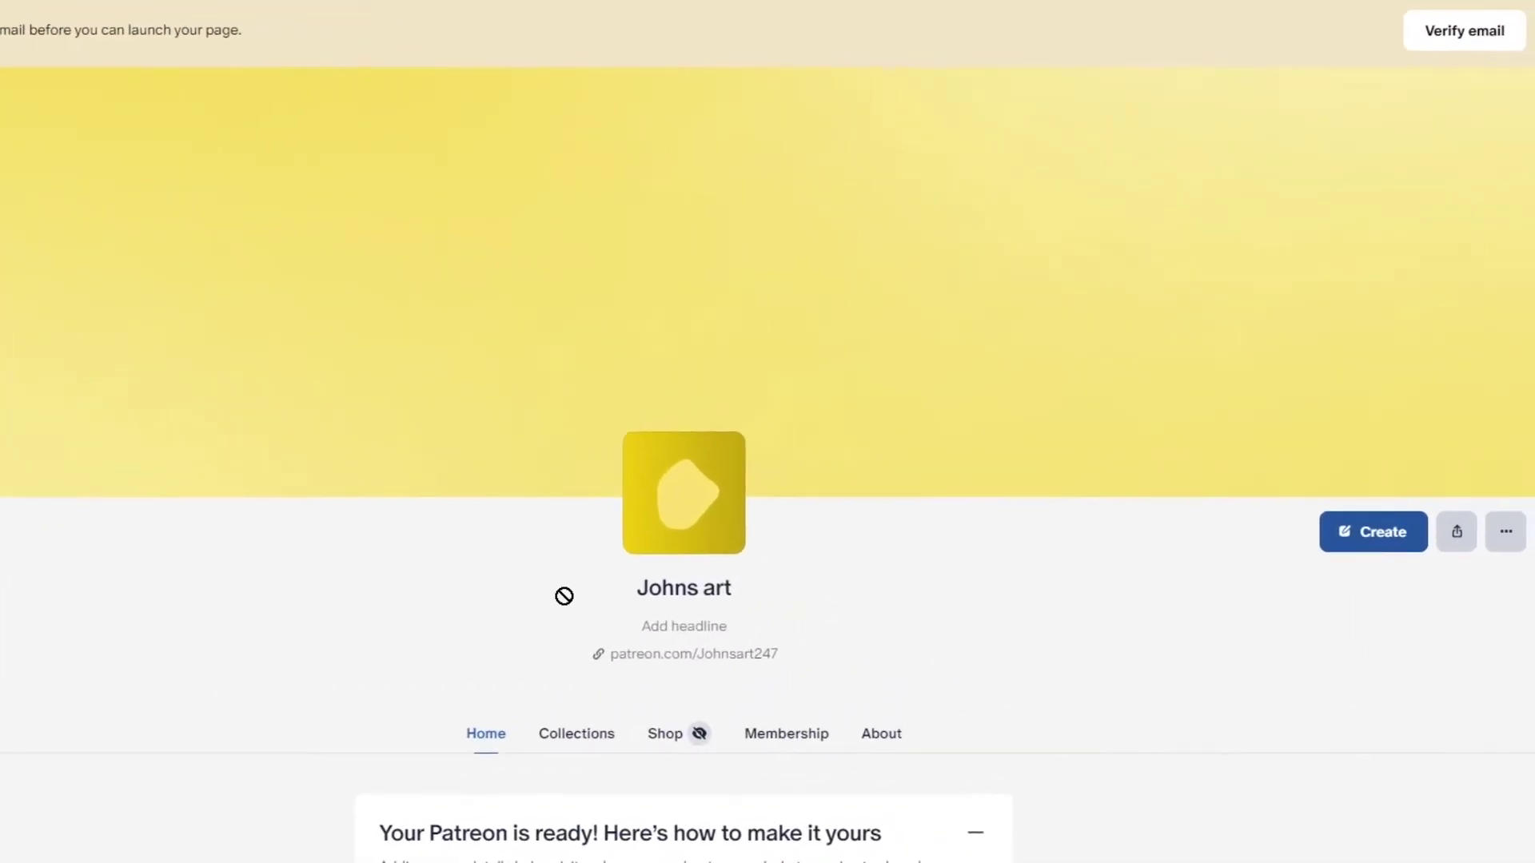
scroll(564, 596, "down", 5)
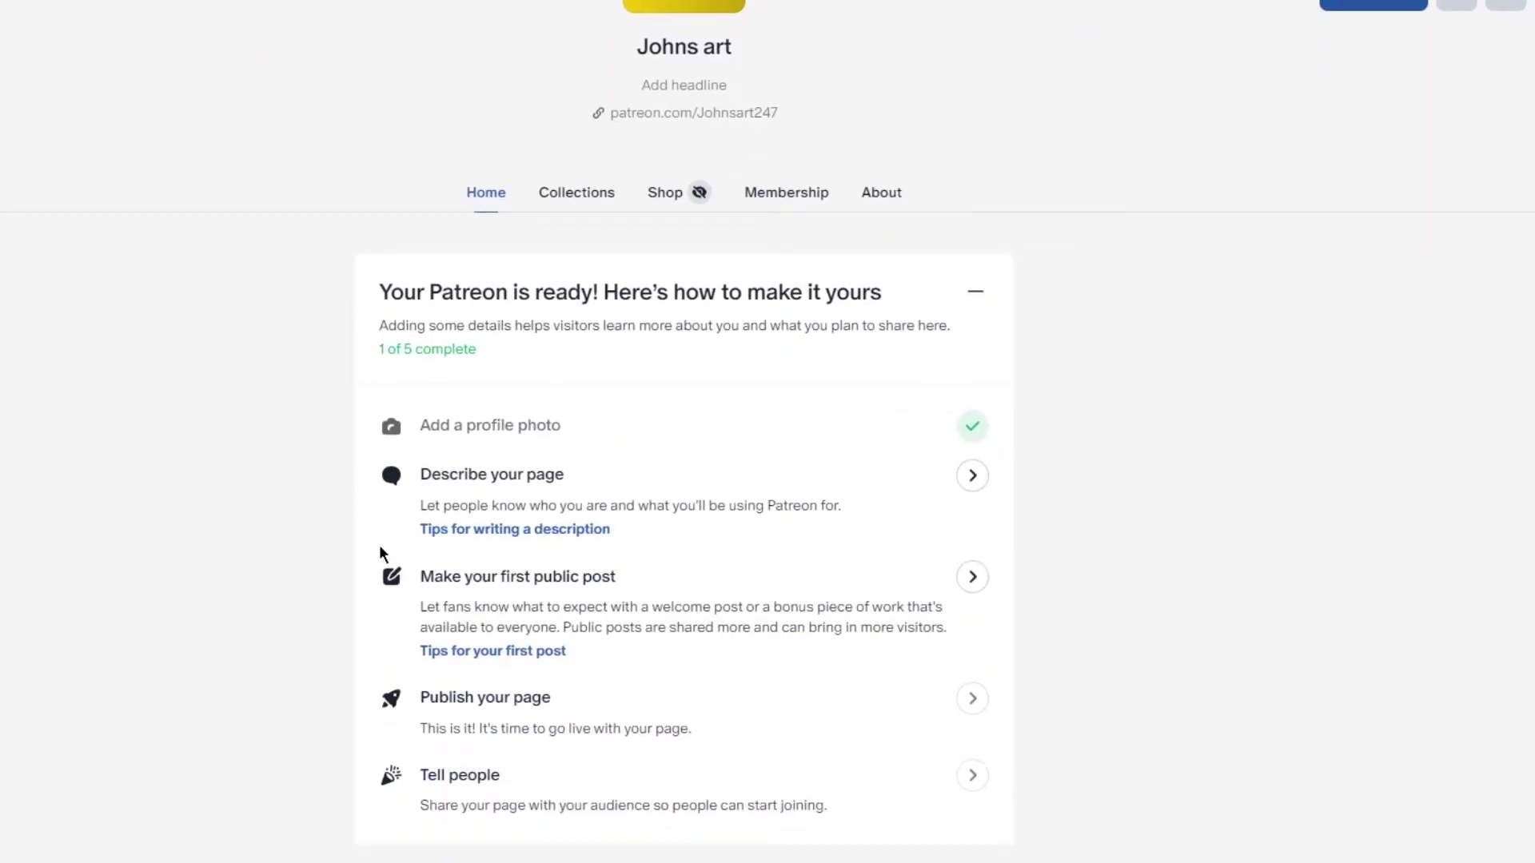
scroll(637, 157, "up", 7)
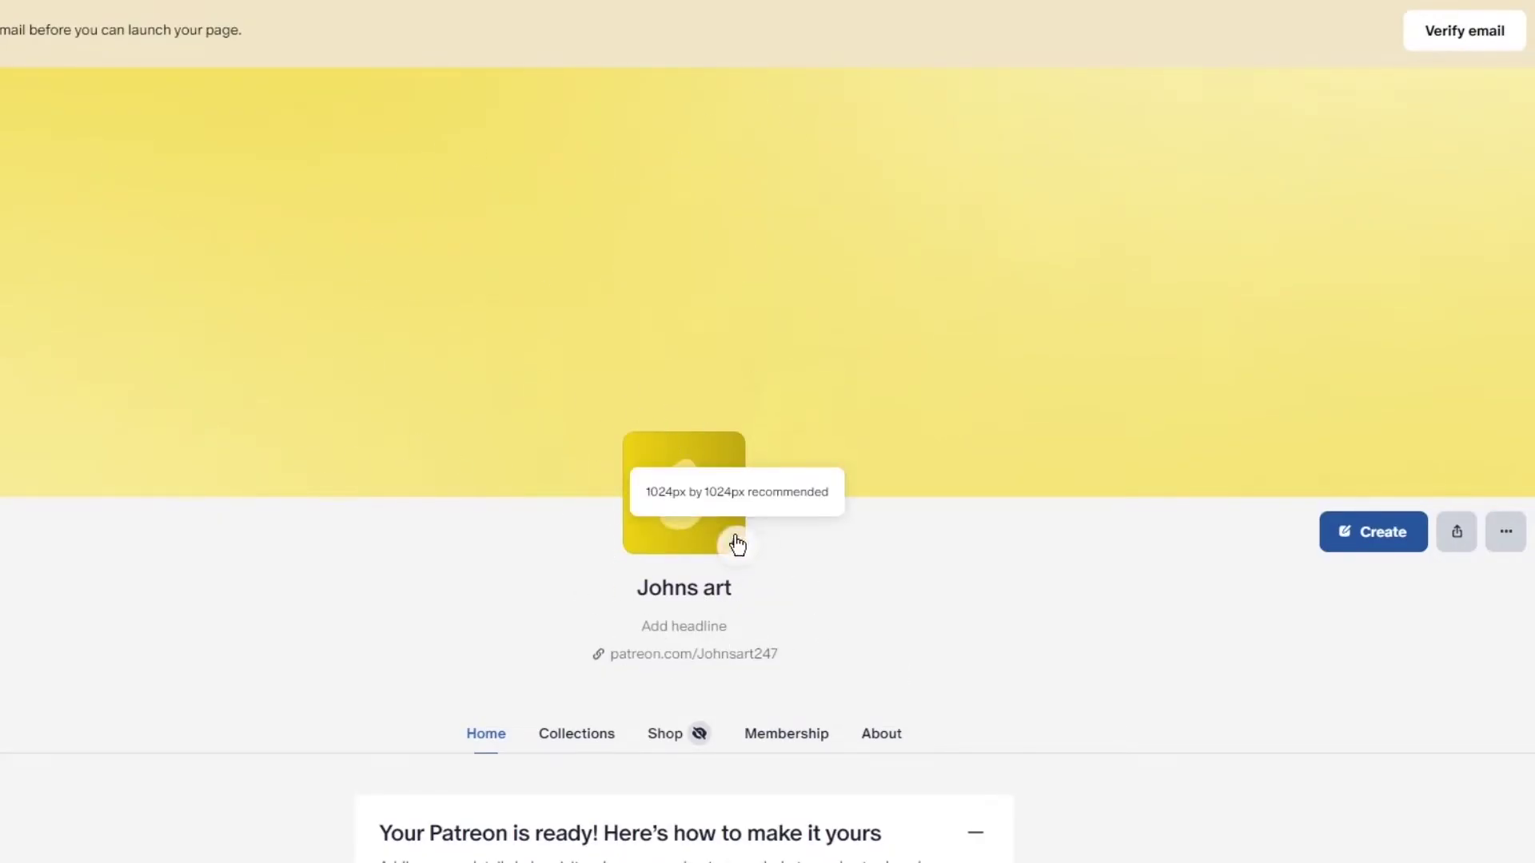
scroll(676, 646, "down", 3)
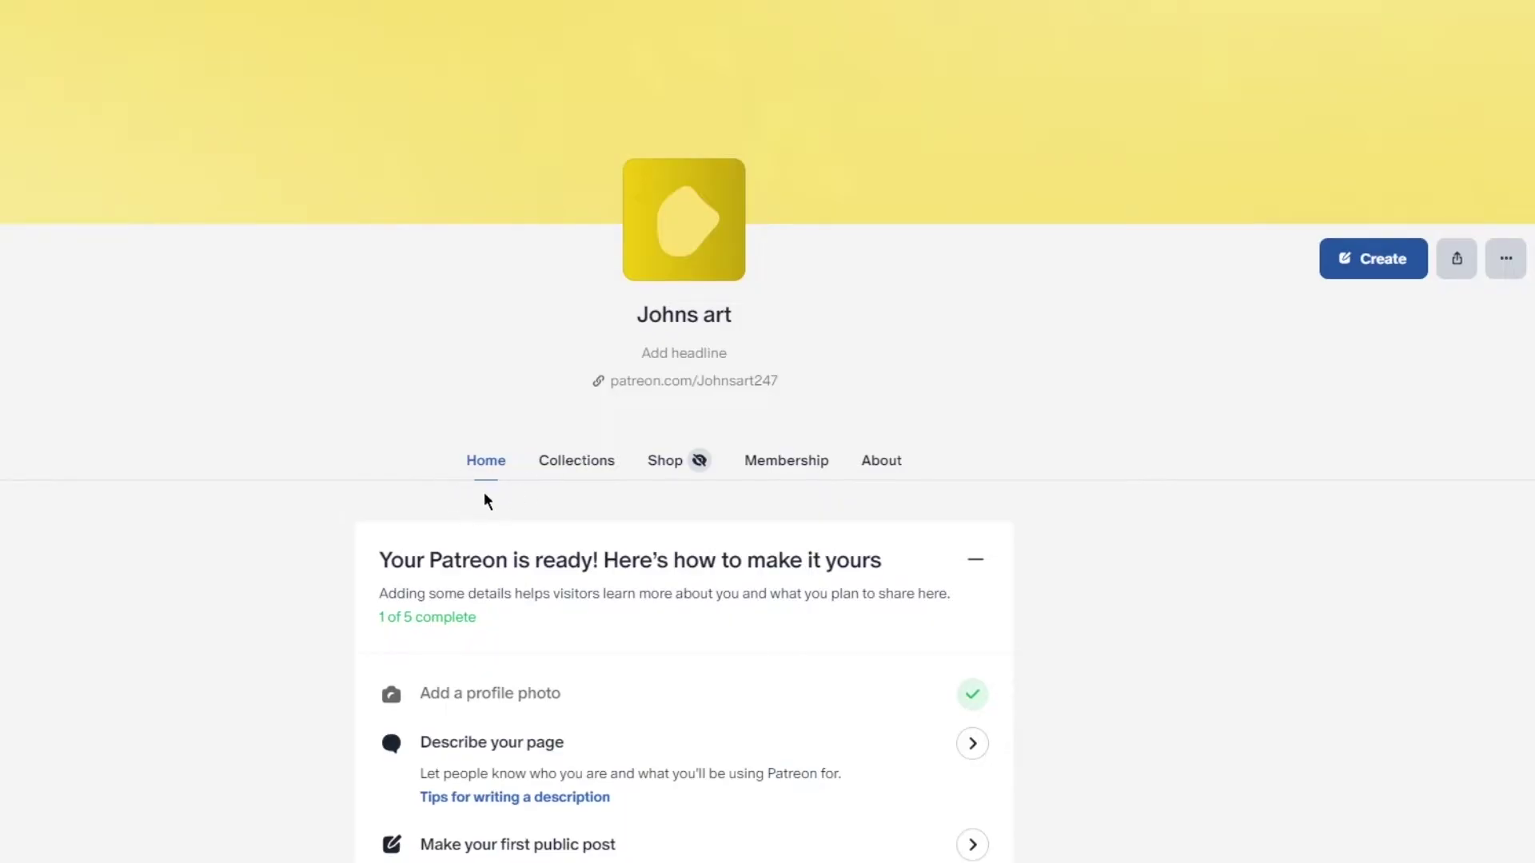
- Read through the page setup checklist and the Ways to earn money section with its paid membership and digital product options
scroll(498, 550, "down", 4)
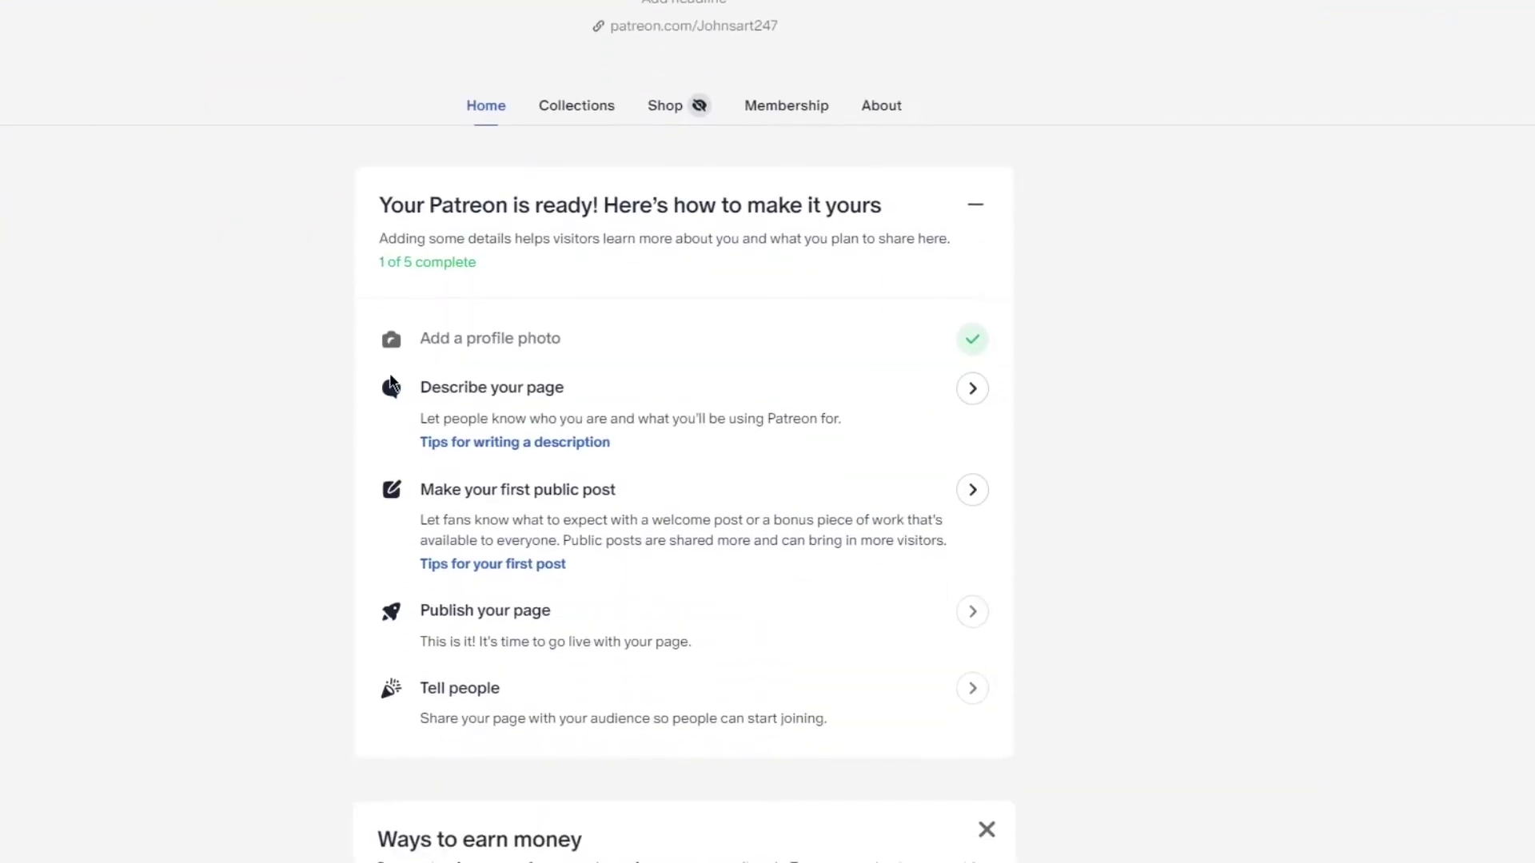
scroll(391, 384, "down", 1)
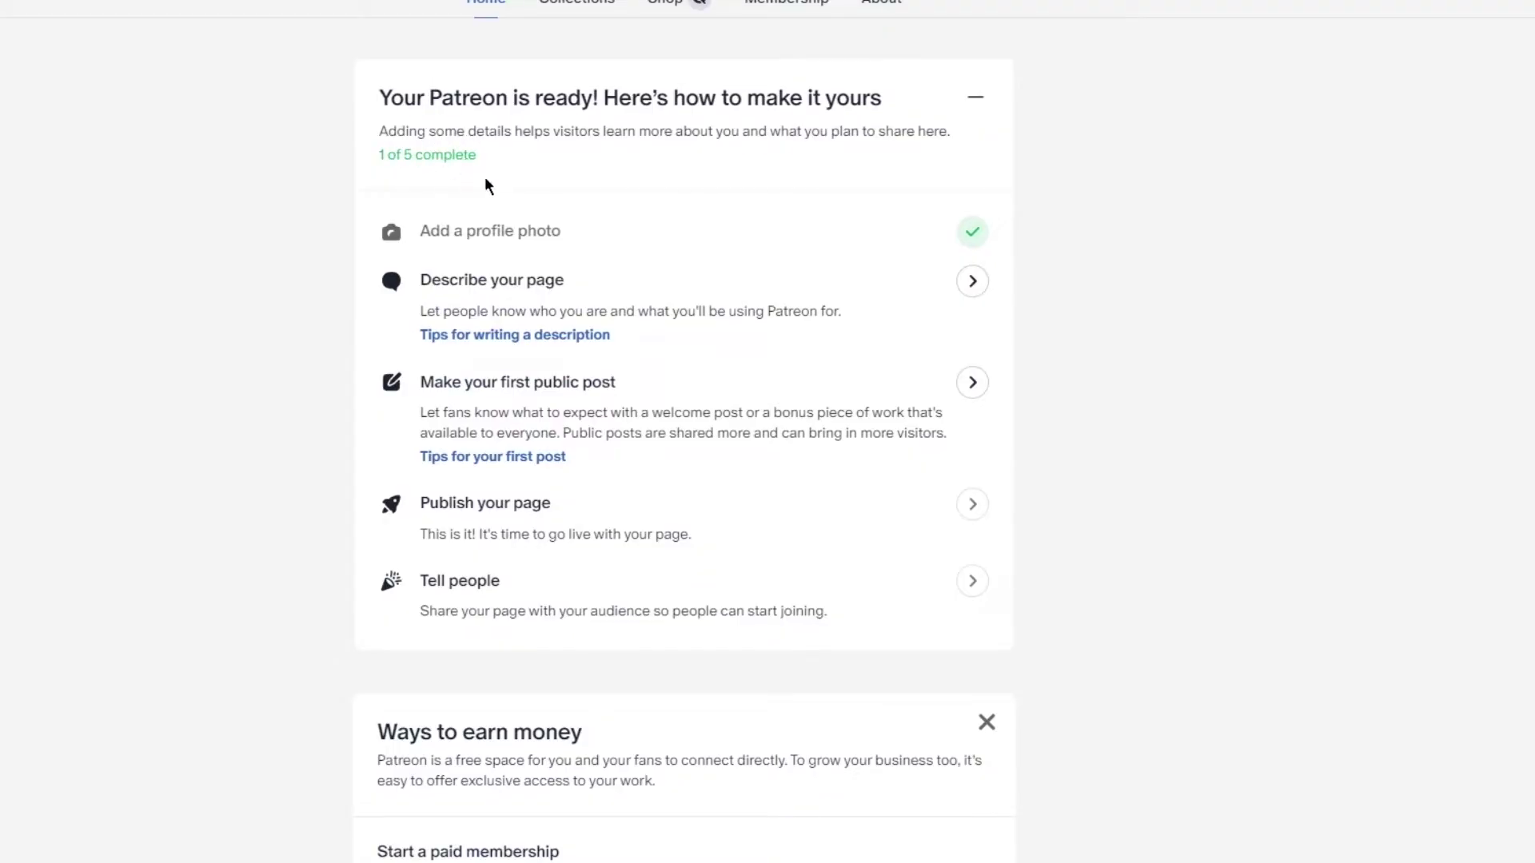
scroll(538, 231, "down", 1)
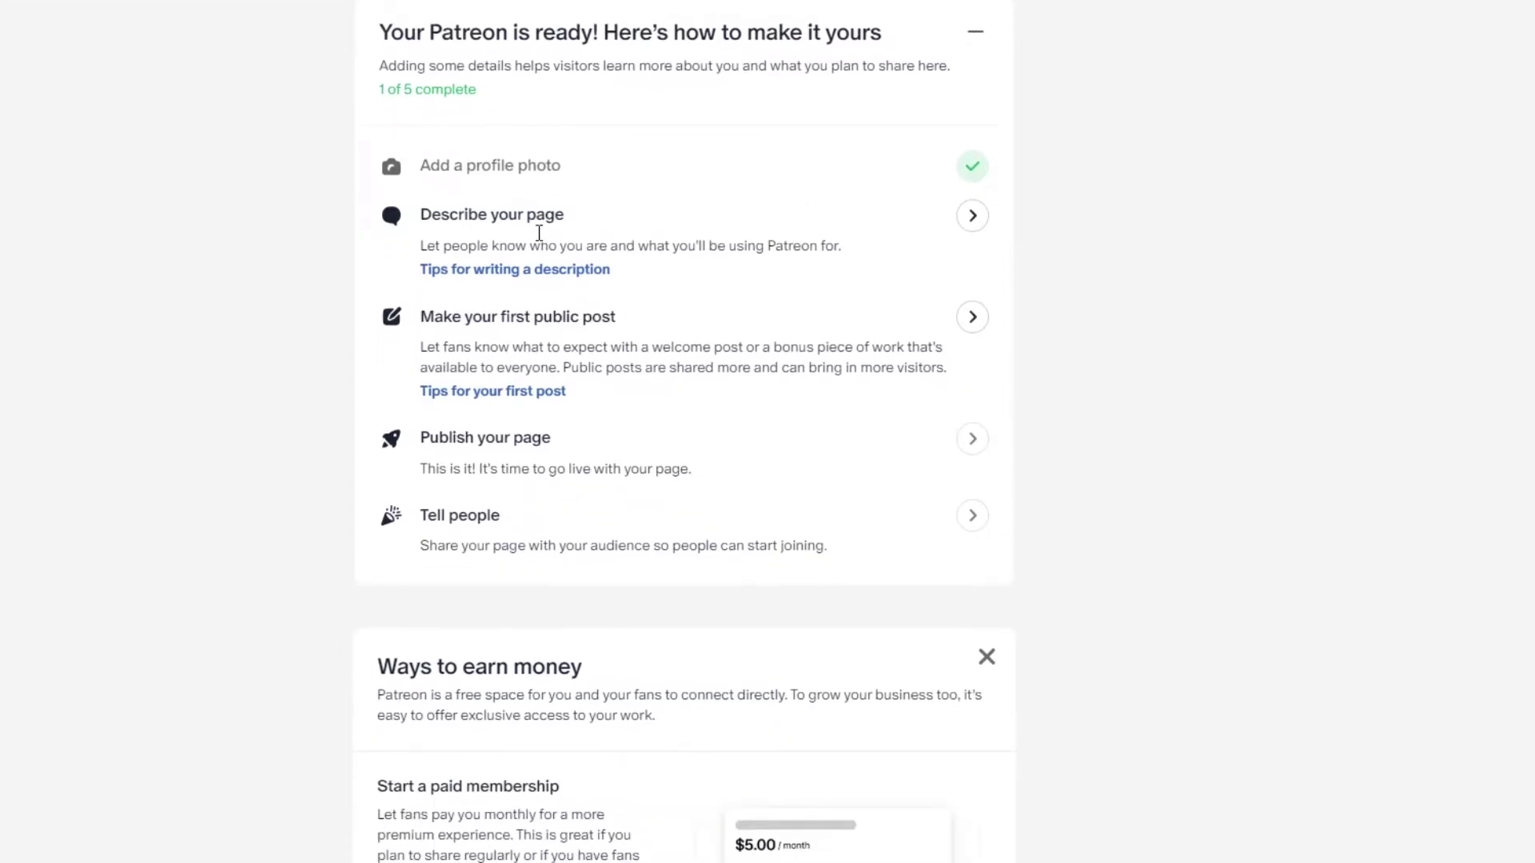
scroll(457, 207, "down", 2)
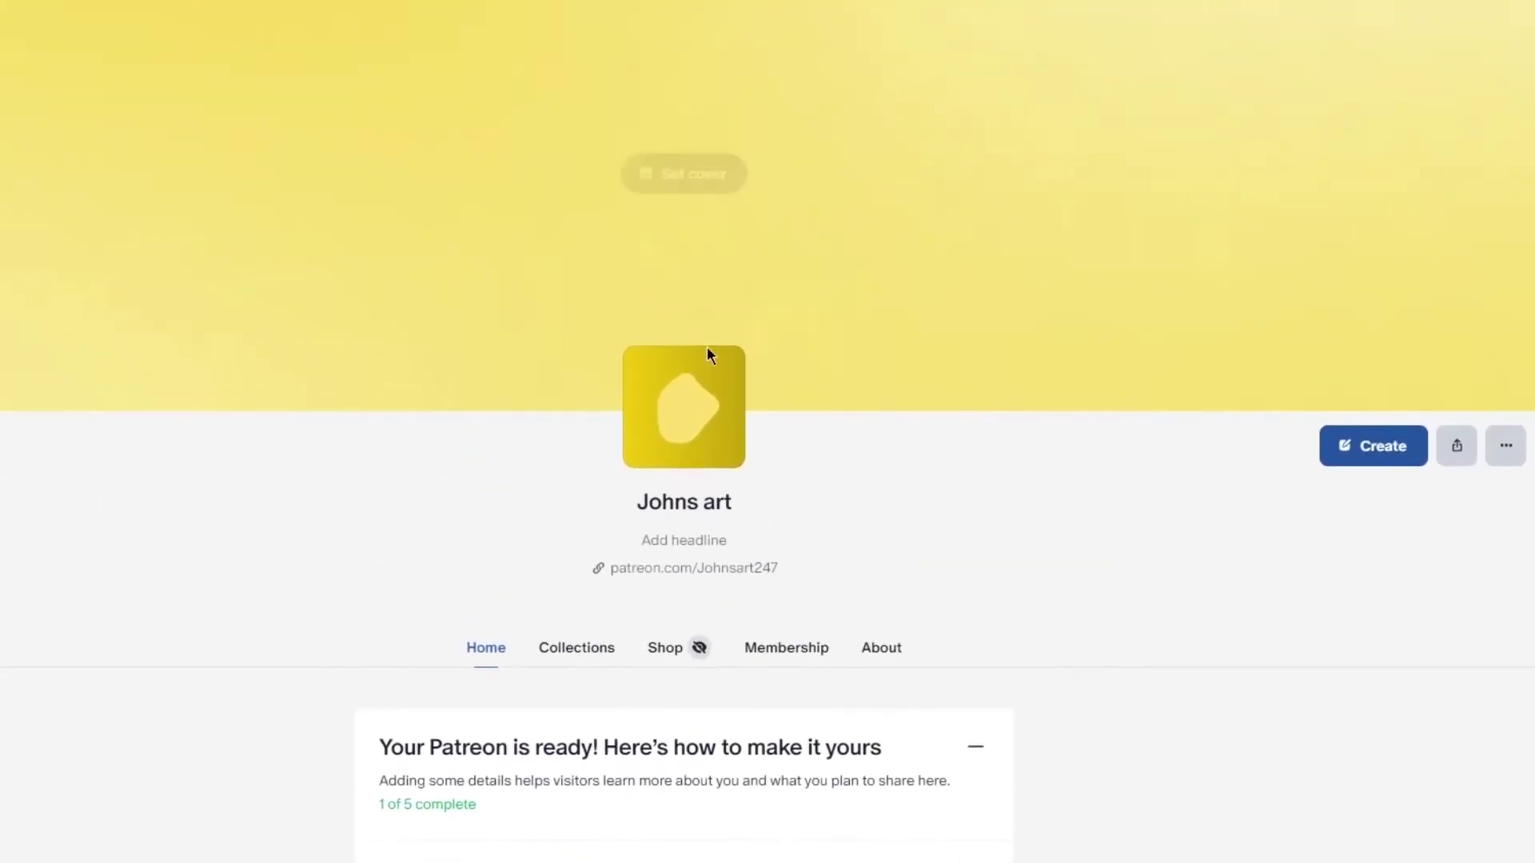
scroll(651, 459, "down", 4)
scroll(651, 461, "down", 3)
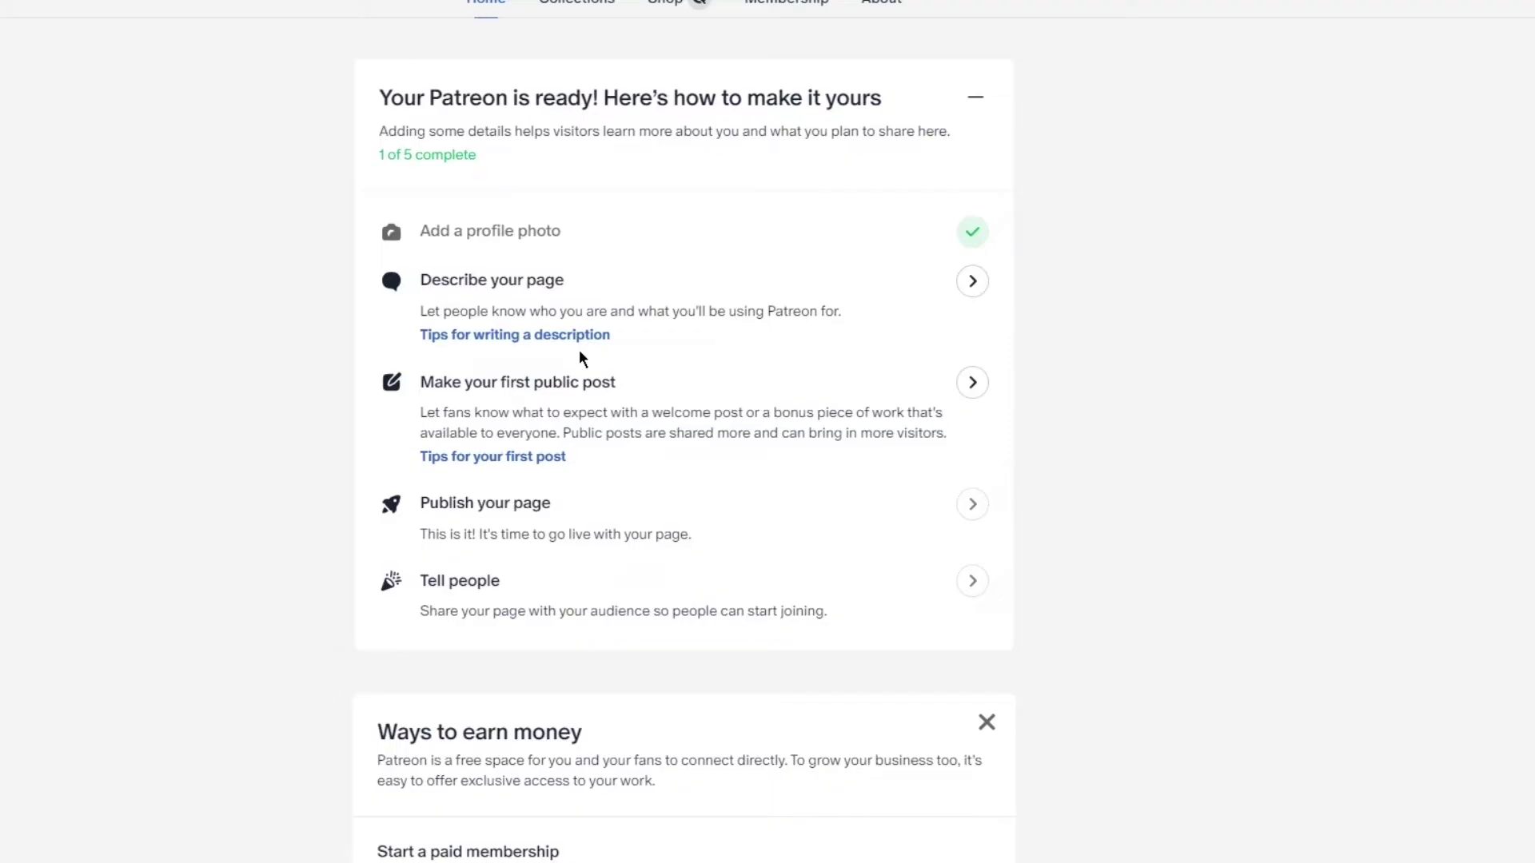
scroll(580, 353, "down", 4)
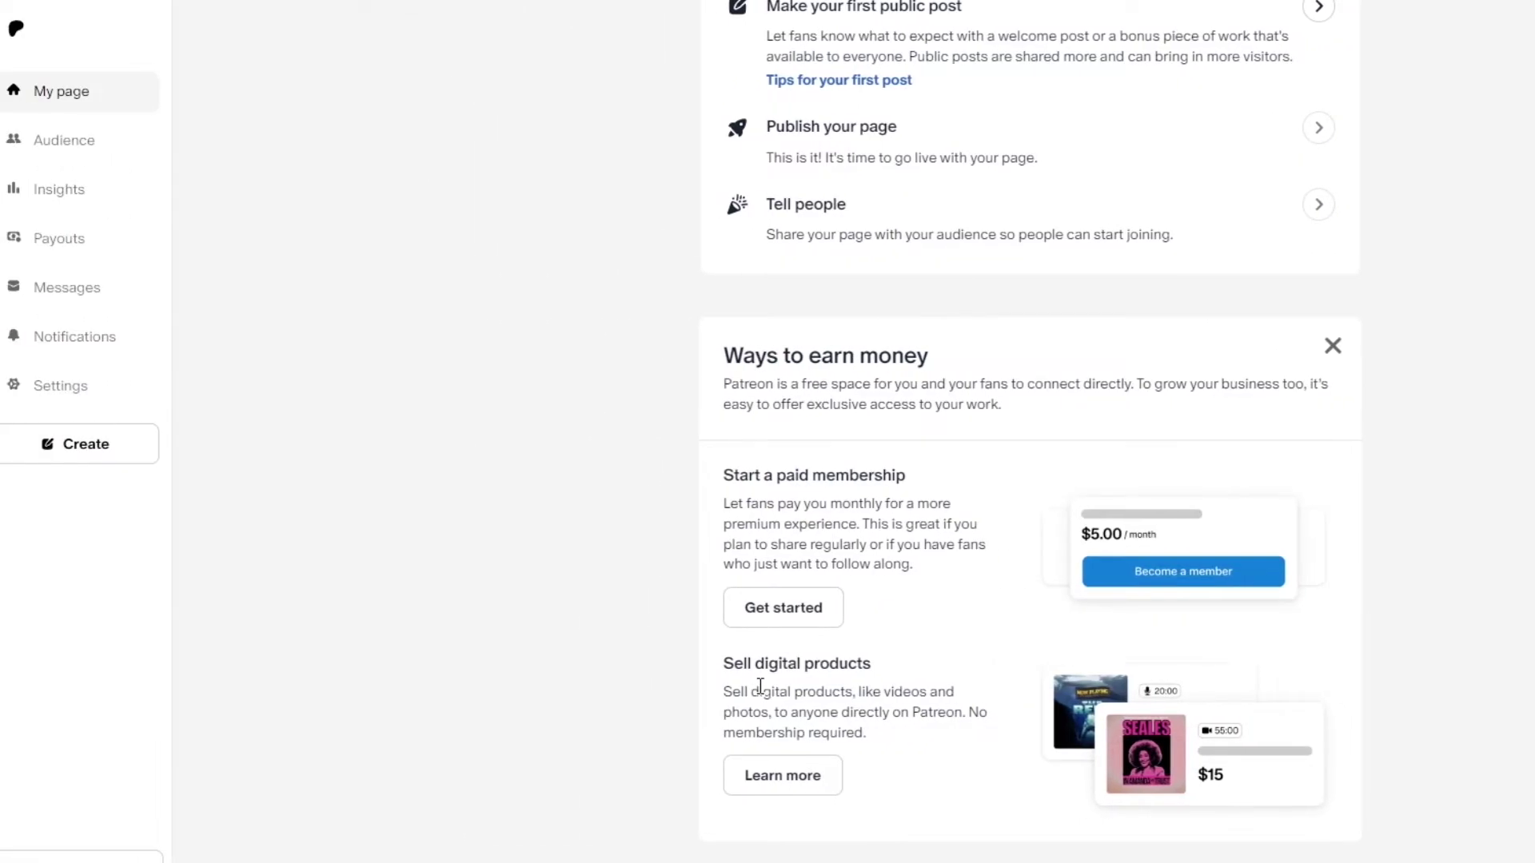
scroll(788, 489, "up", 10)
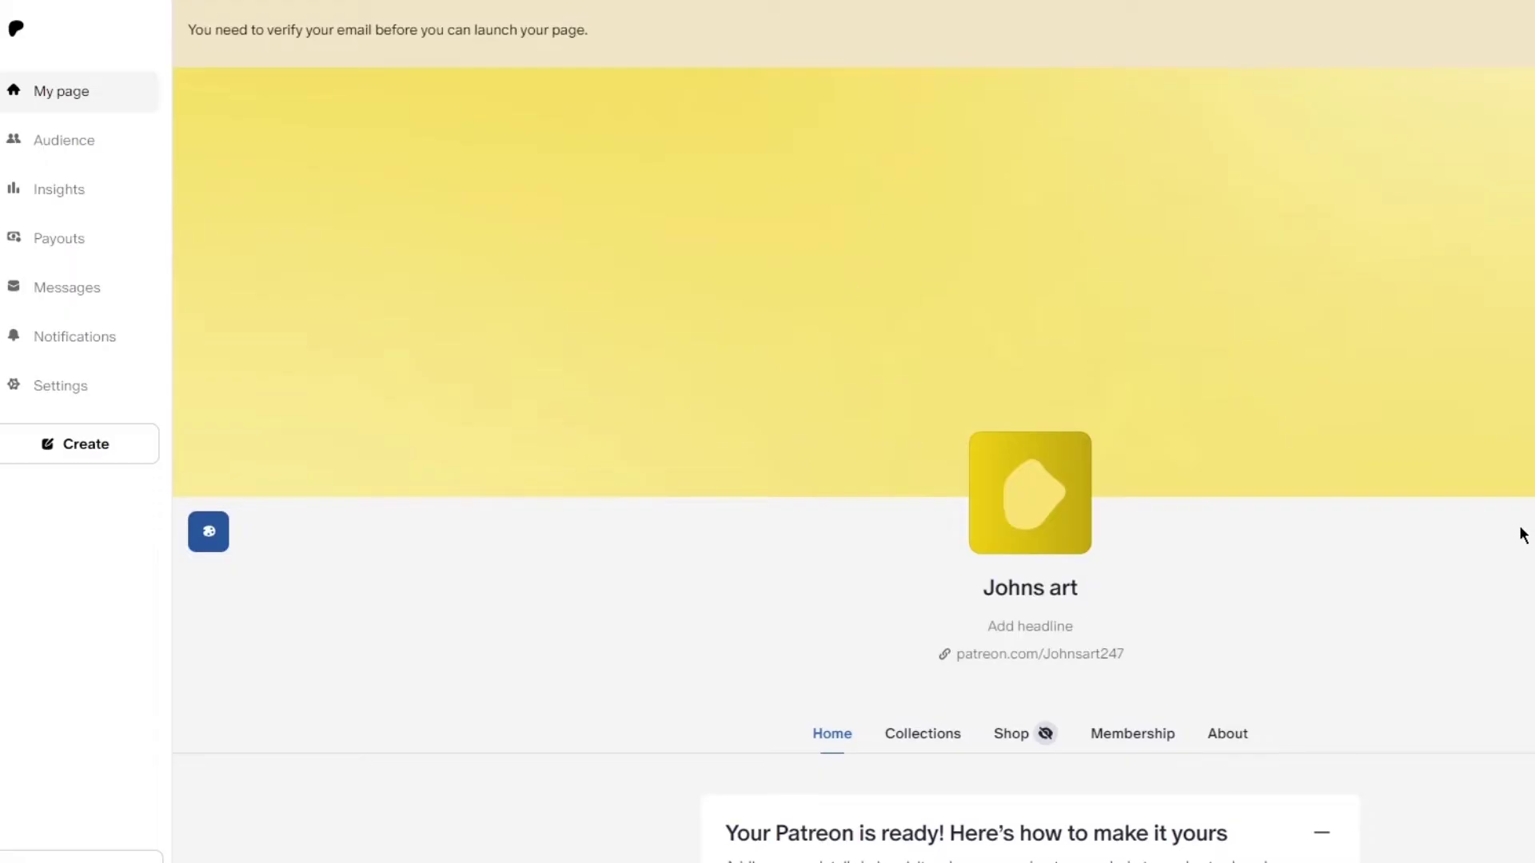
- Review the Audience relationship manager, the membership Insights and the Payouts withdrawal page of the creator account
left_click(75, 147)
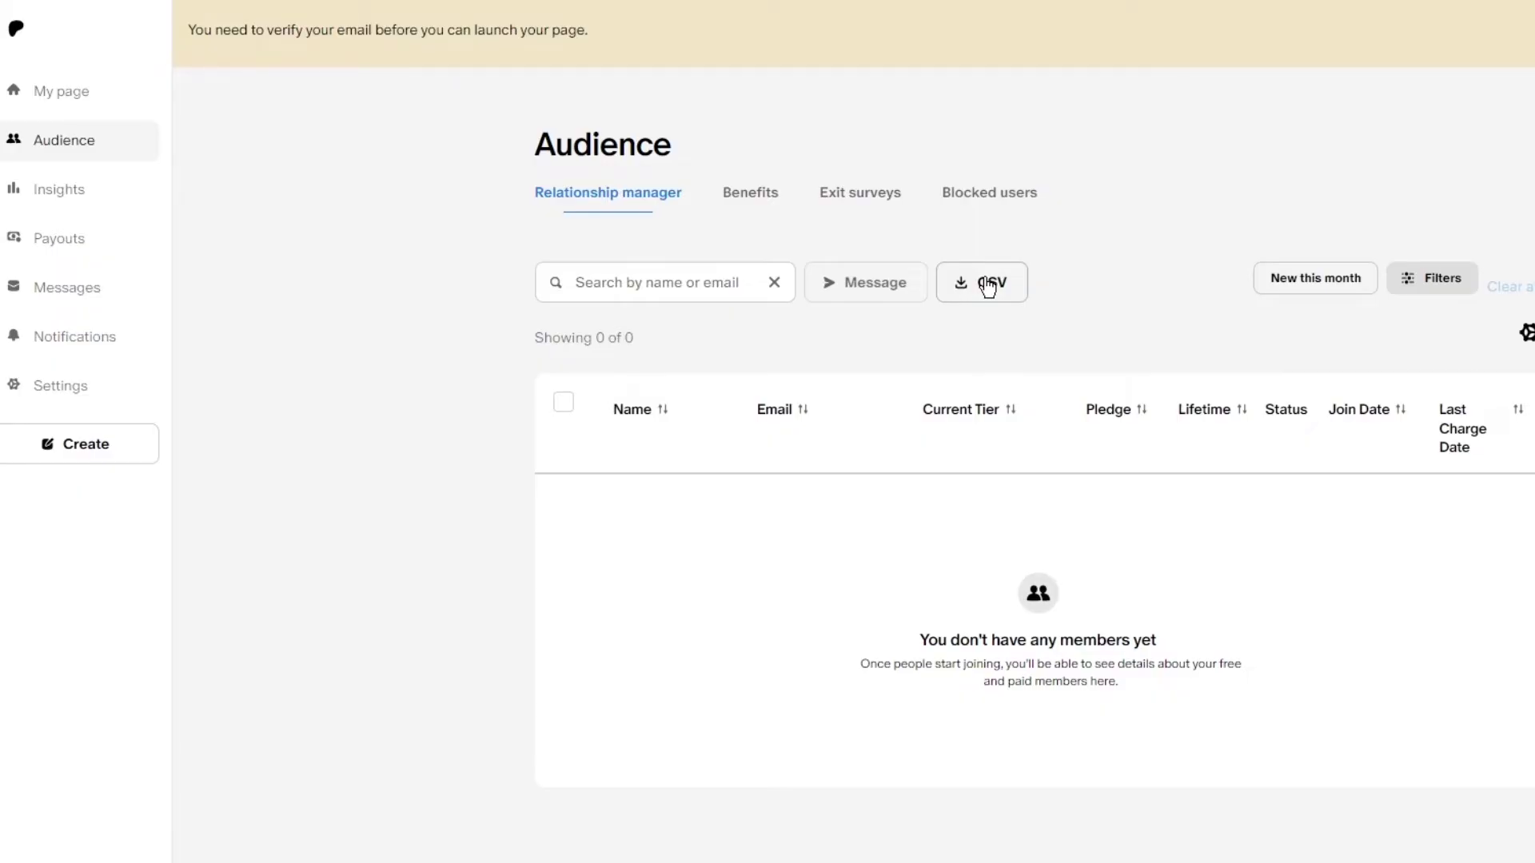
left_click(84, 199)
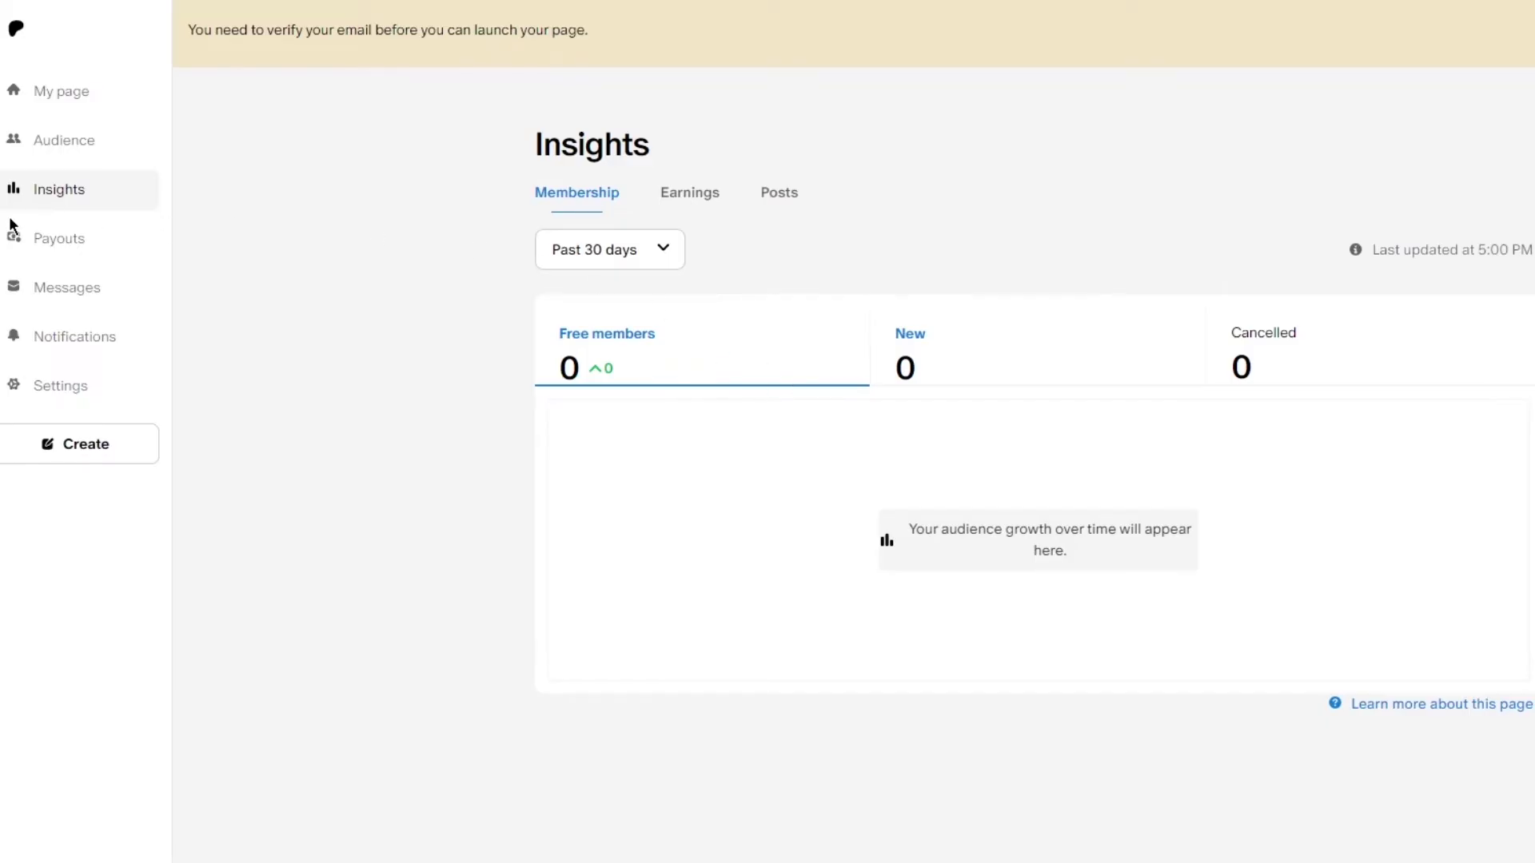
left_click(44, 249)
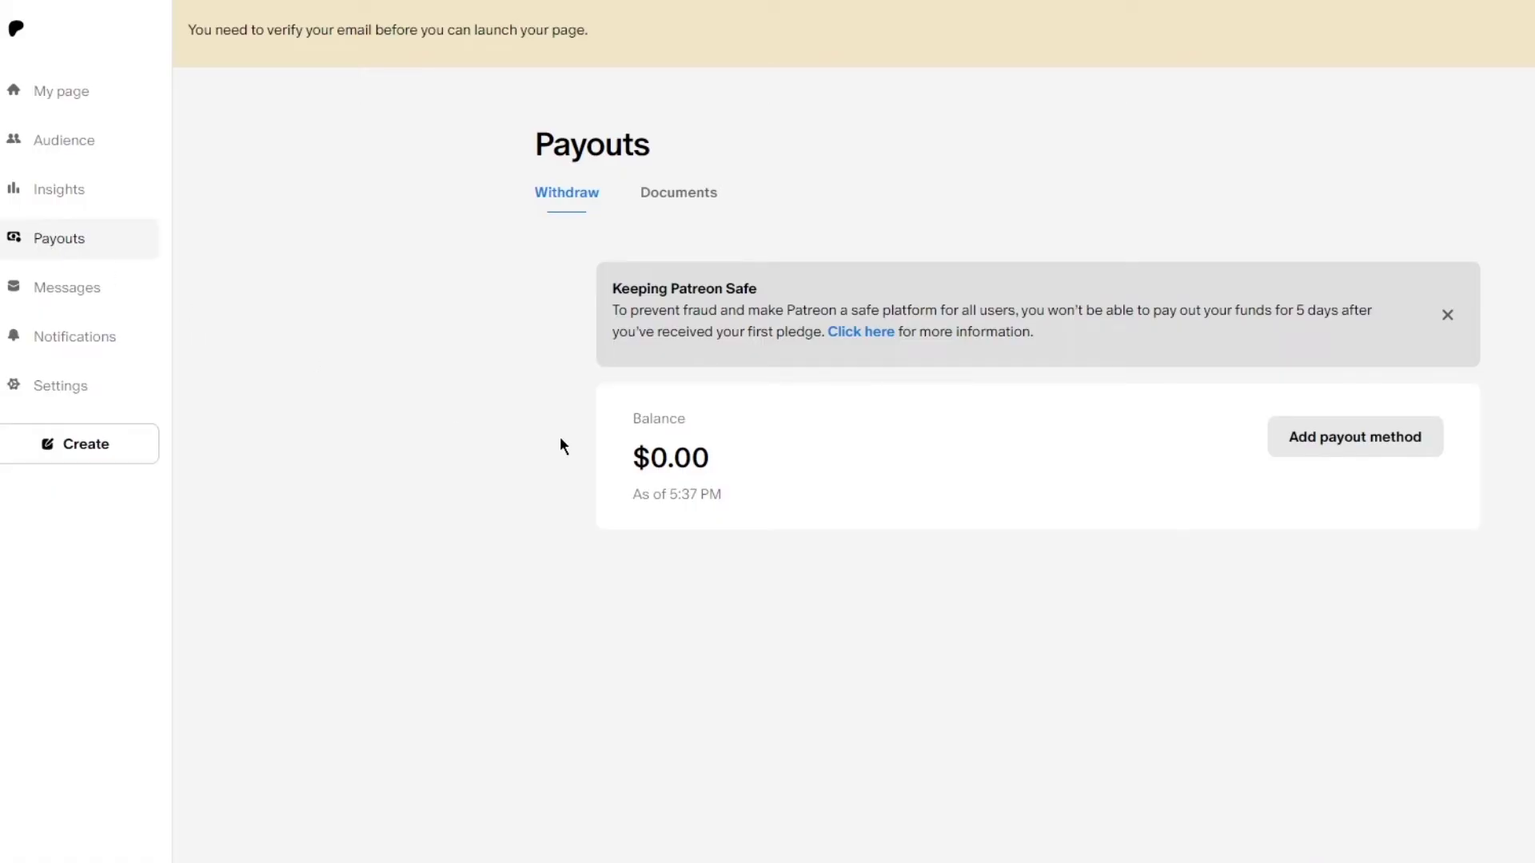
- Try to add a payout method, and return to the creator page through Become a Creator
left_click(1302, 454)
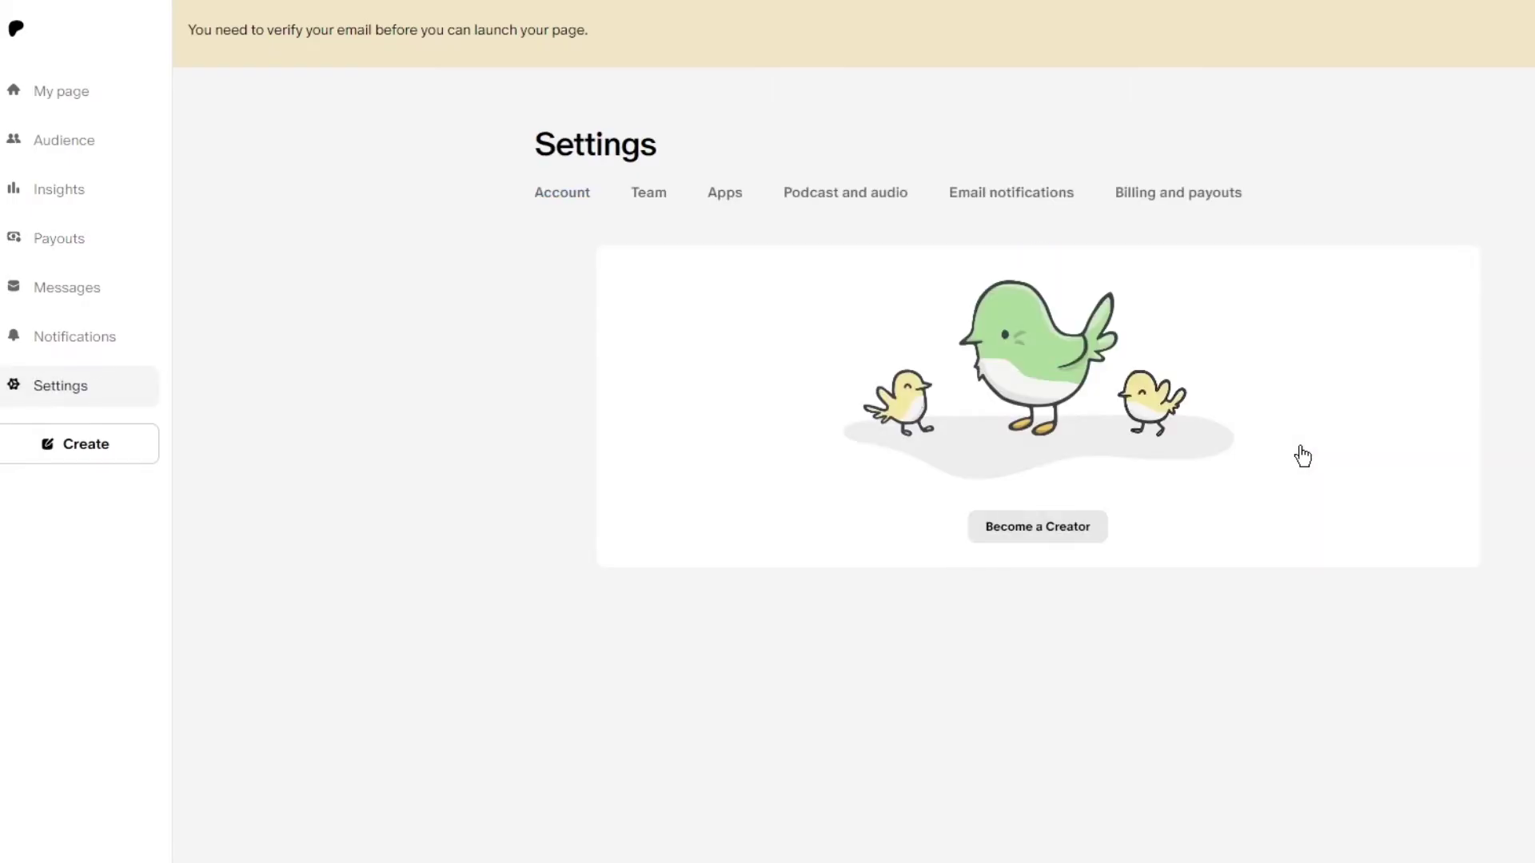
left_click(1052, 542)
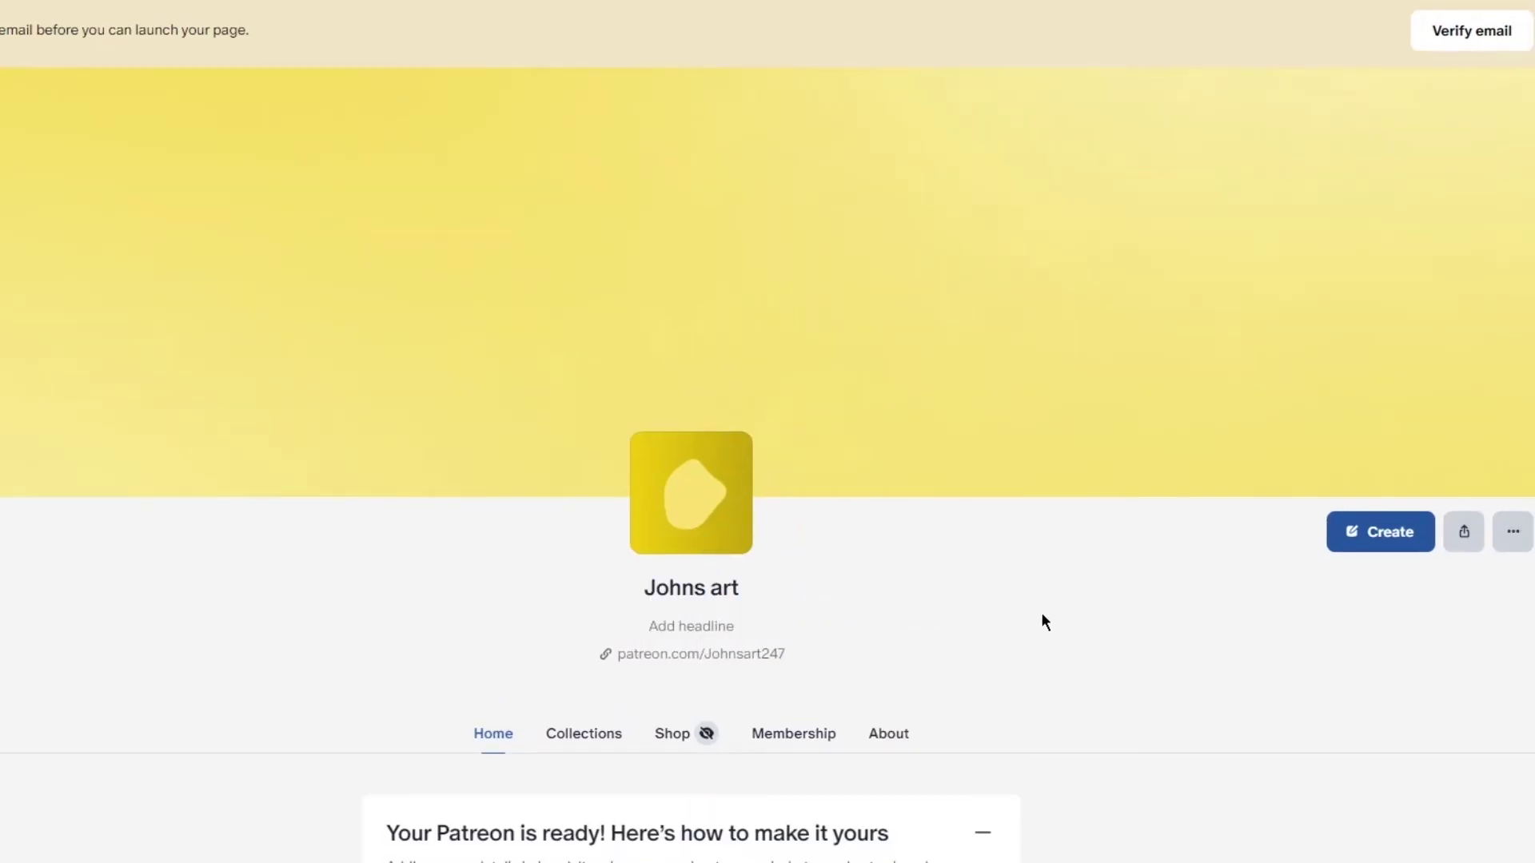
scroll(1077, 624, "down", 5)
scroll(1077, 624, "up", 5)
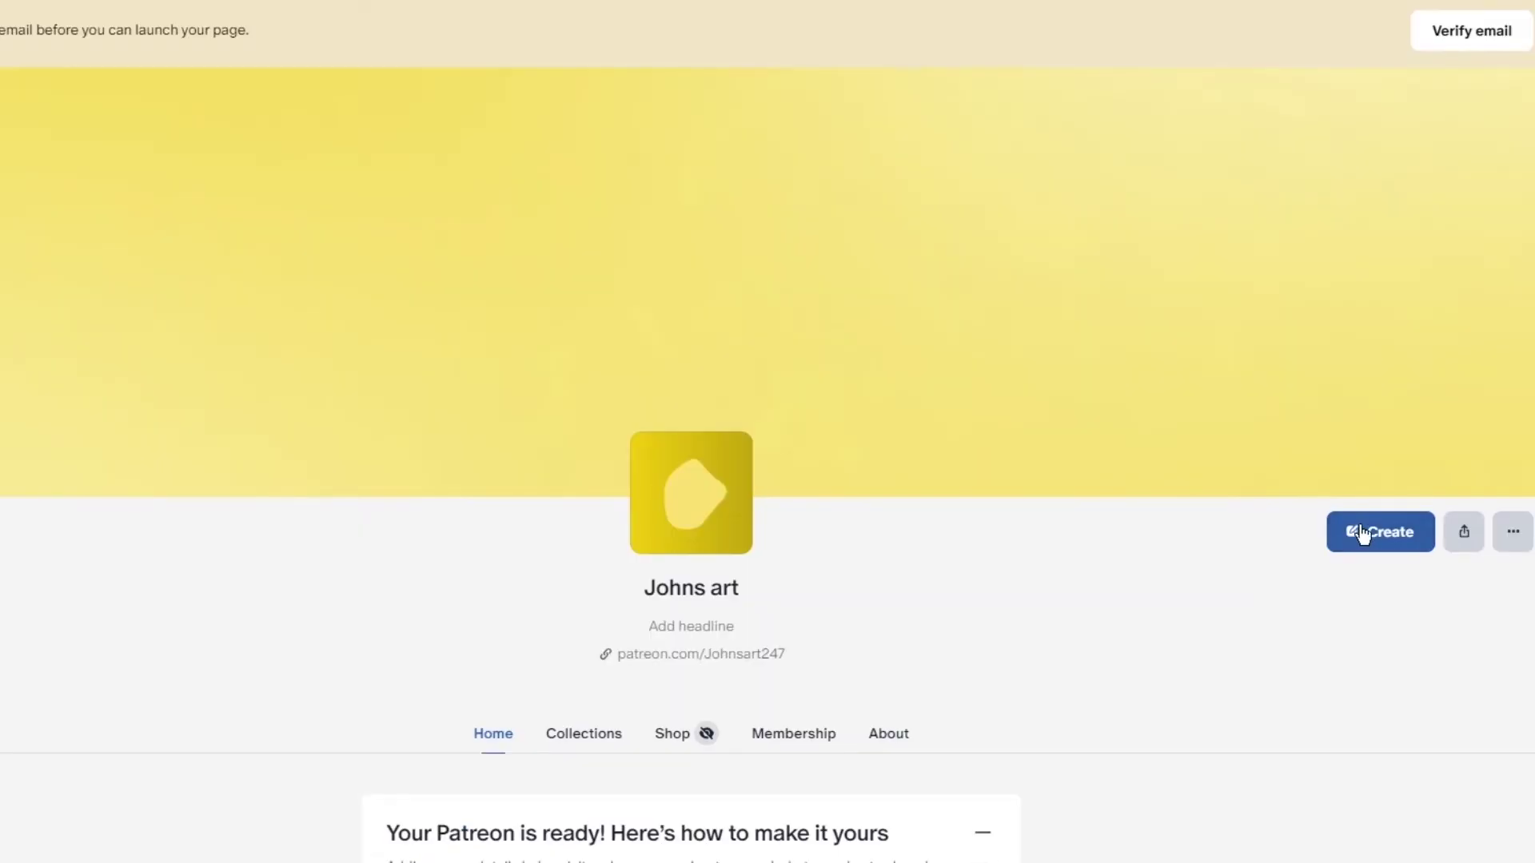
- Start creating a new post to examine the available content types, and dismiss the type selection without choosing one
left_click(1364, 532)
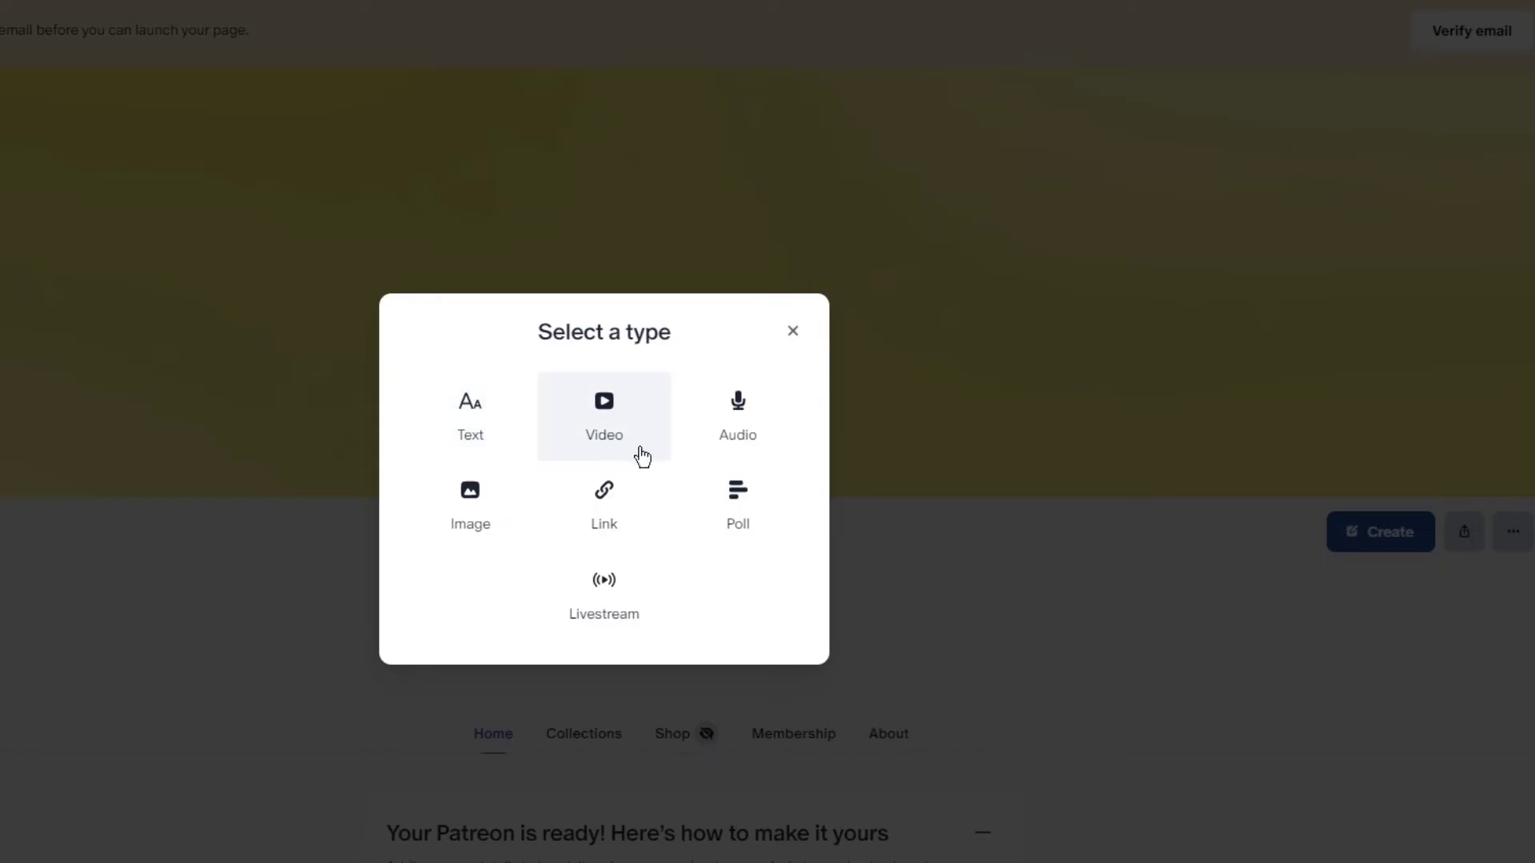
left_click_drag(644, 457, 482, 544)
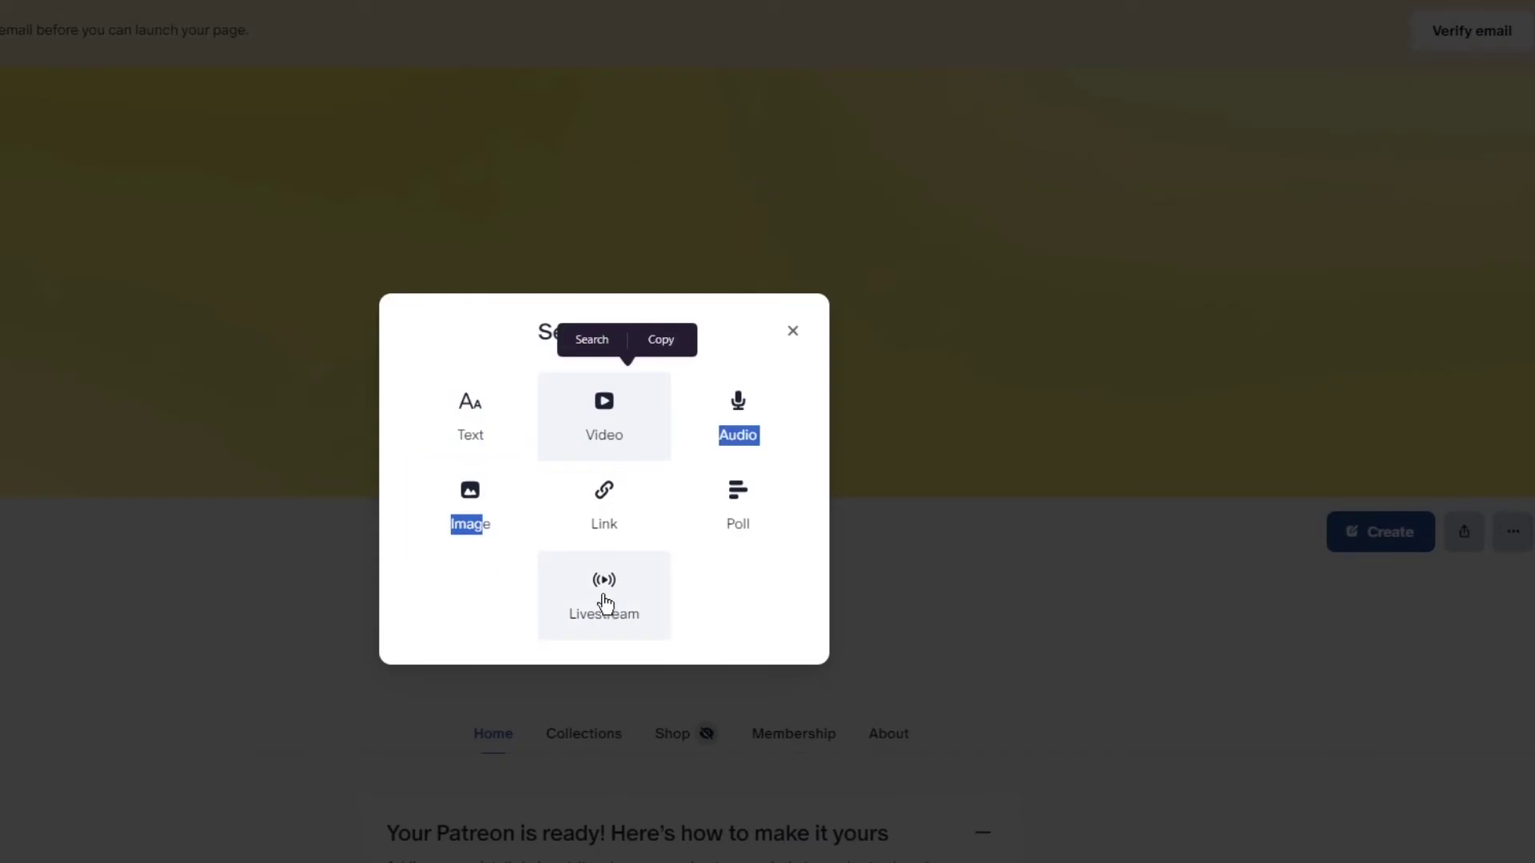
left_click(774, 632)
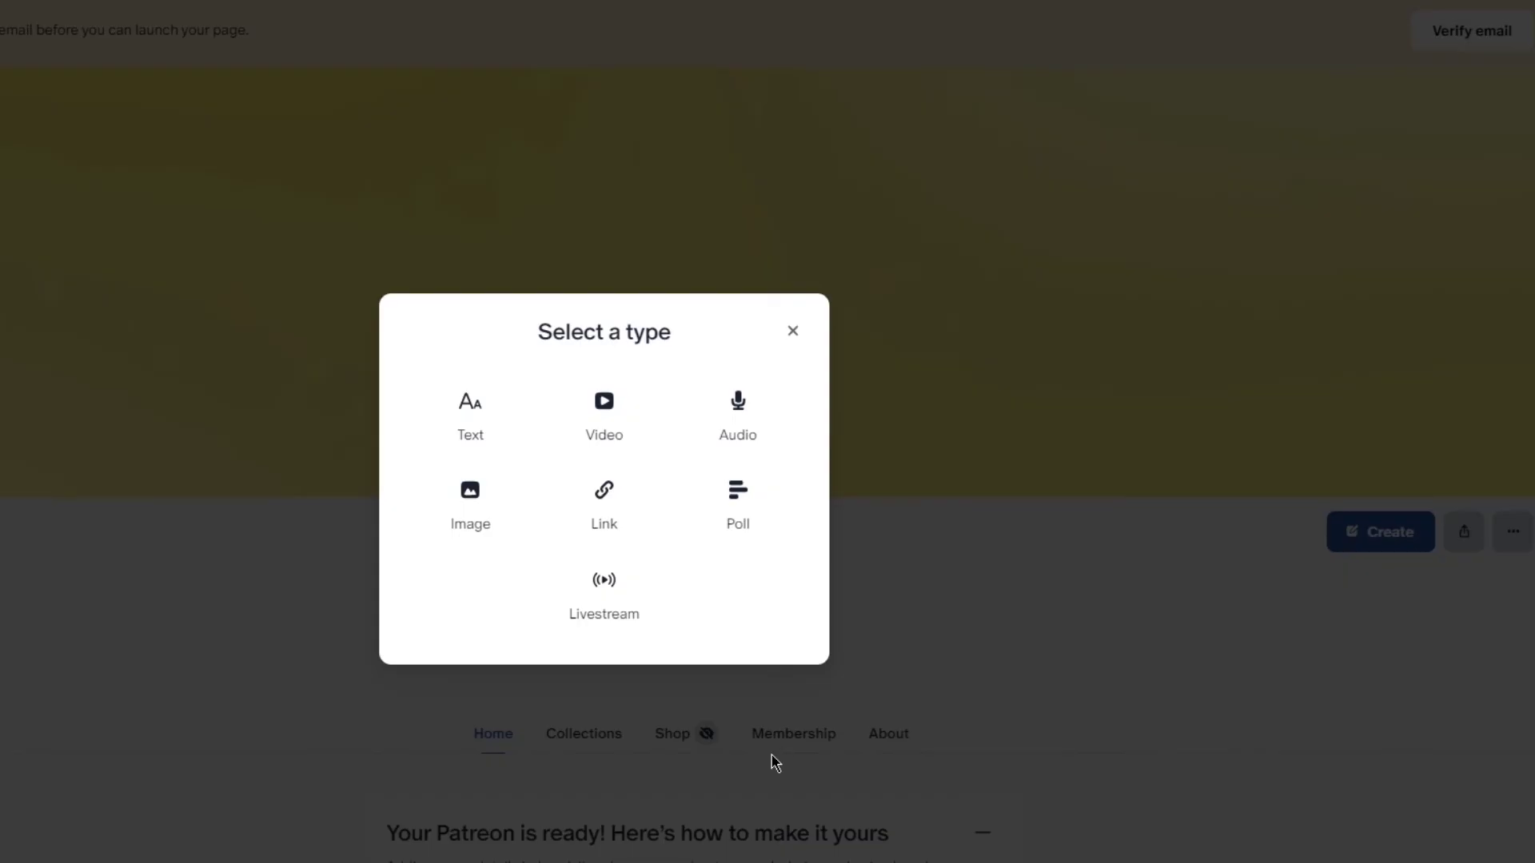
left_click(792, 330)
- Look over the whole creator home page again, from the cover and profile header to the money-earning options
scroll(83, 668, "down", 8)
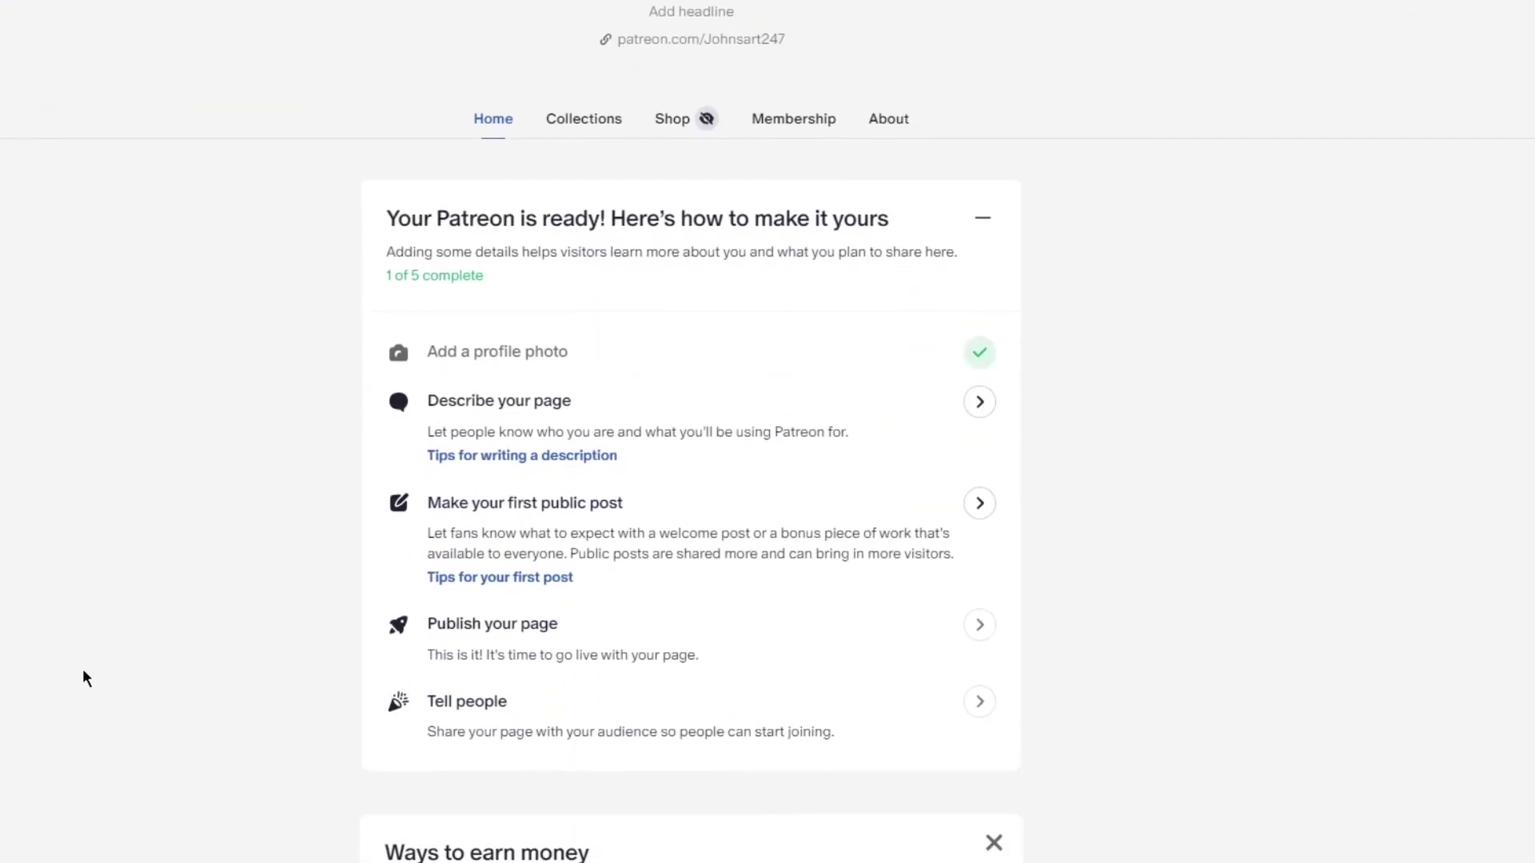
scroll(83, 669, "down", 6)
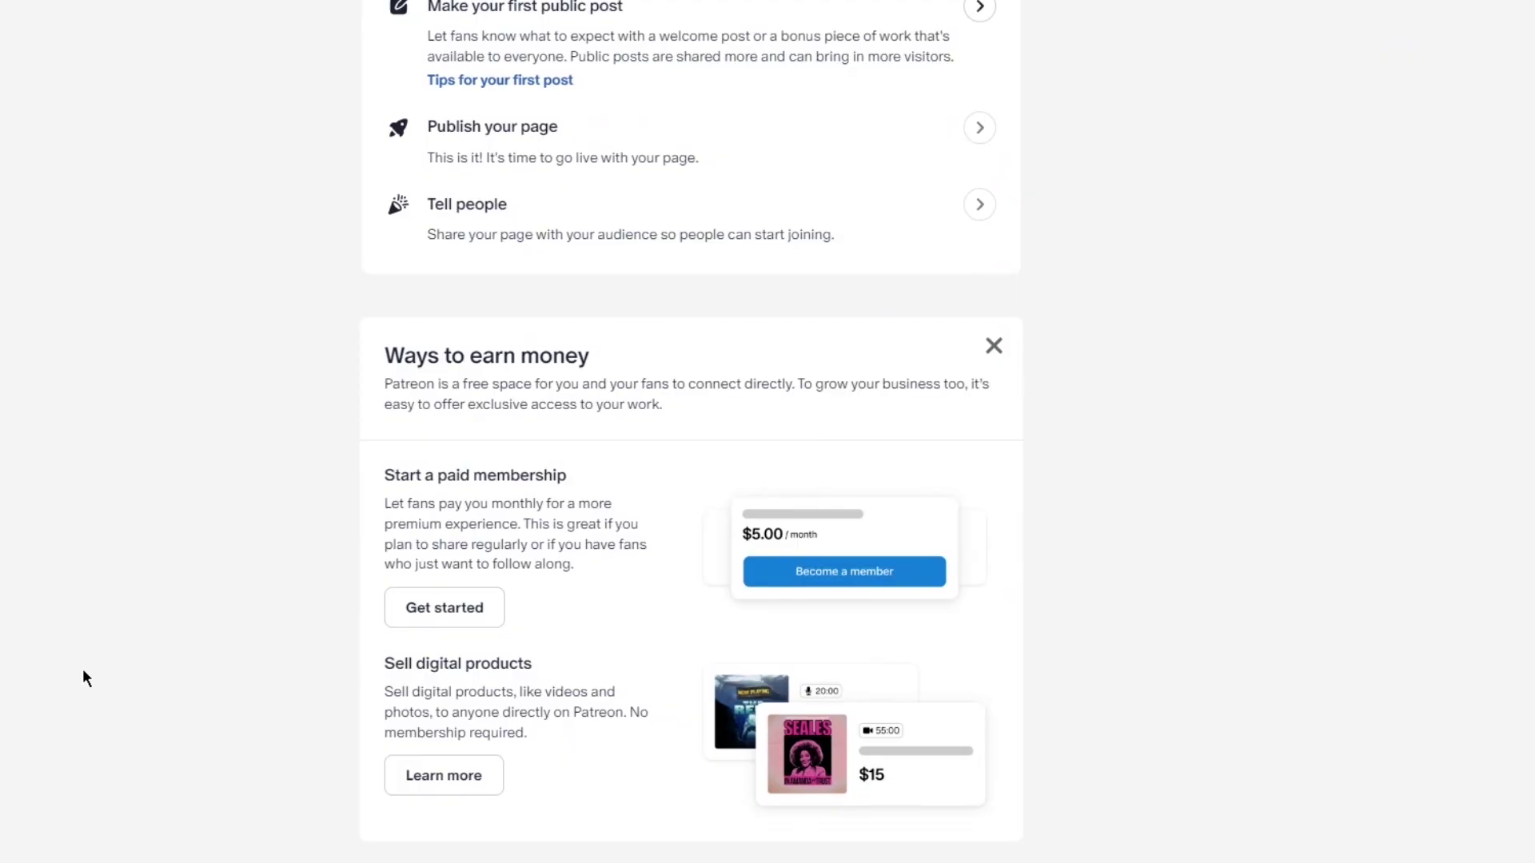
scroll(83, 670, "up", 15)
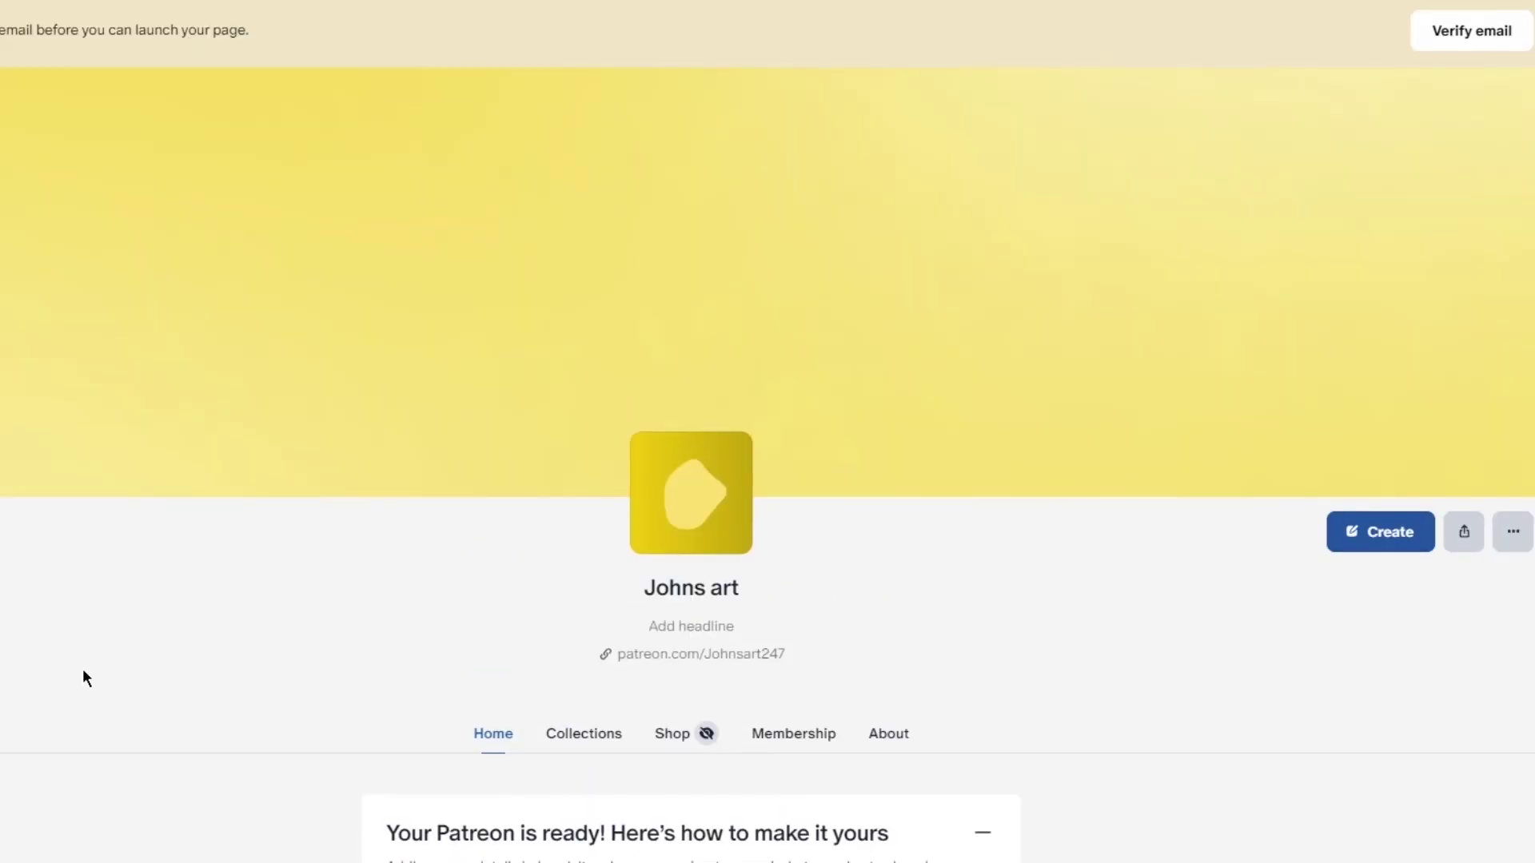
scroll(83, 668, "down", 3)
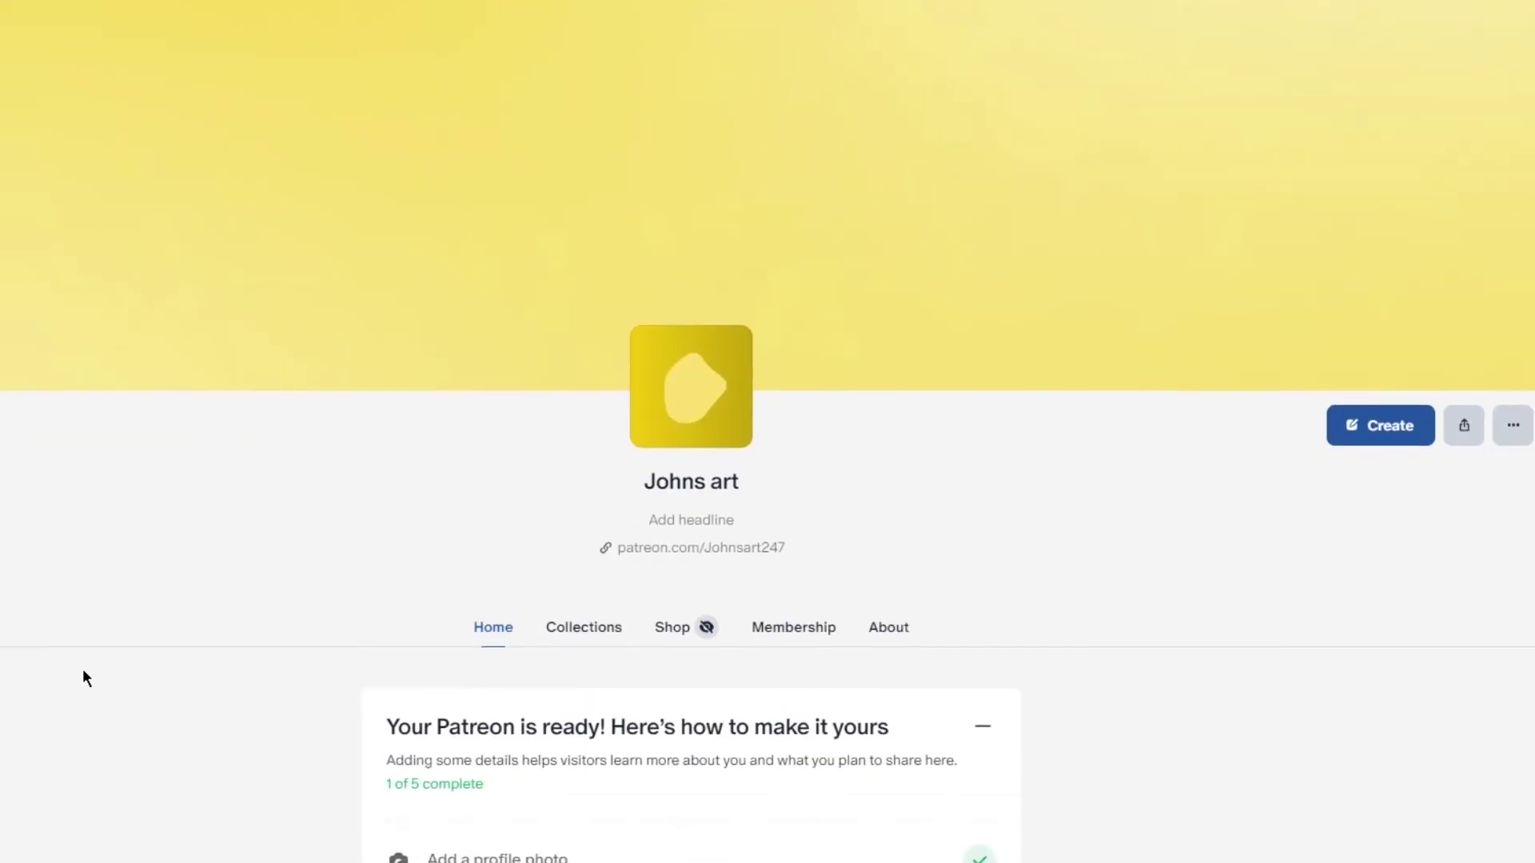
scroll(83, 668, "up", 3)
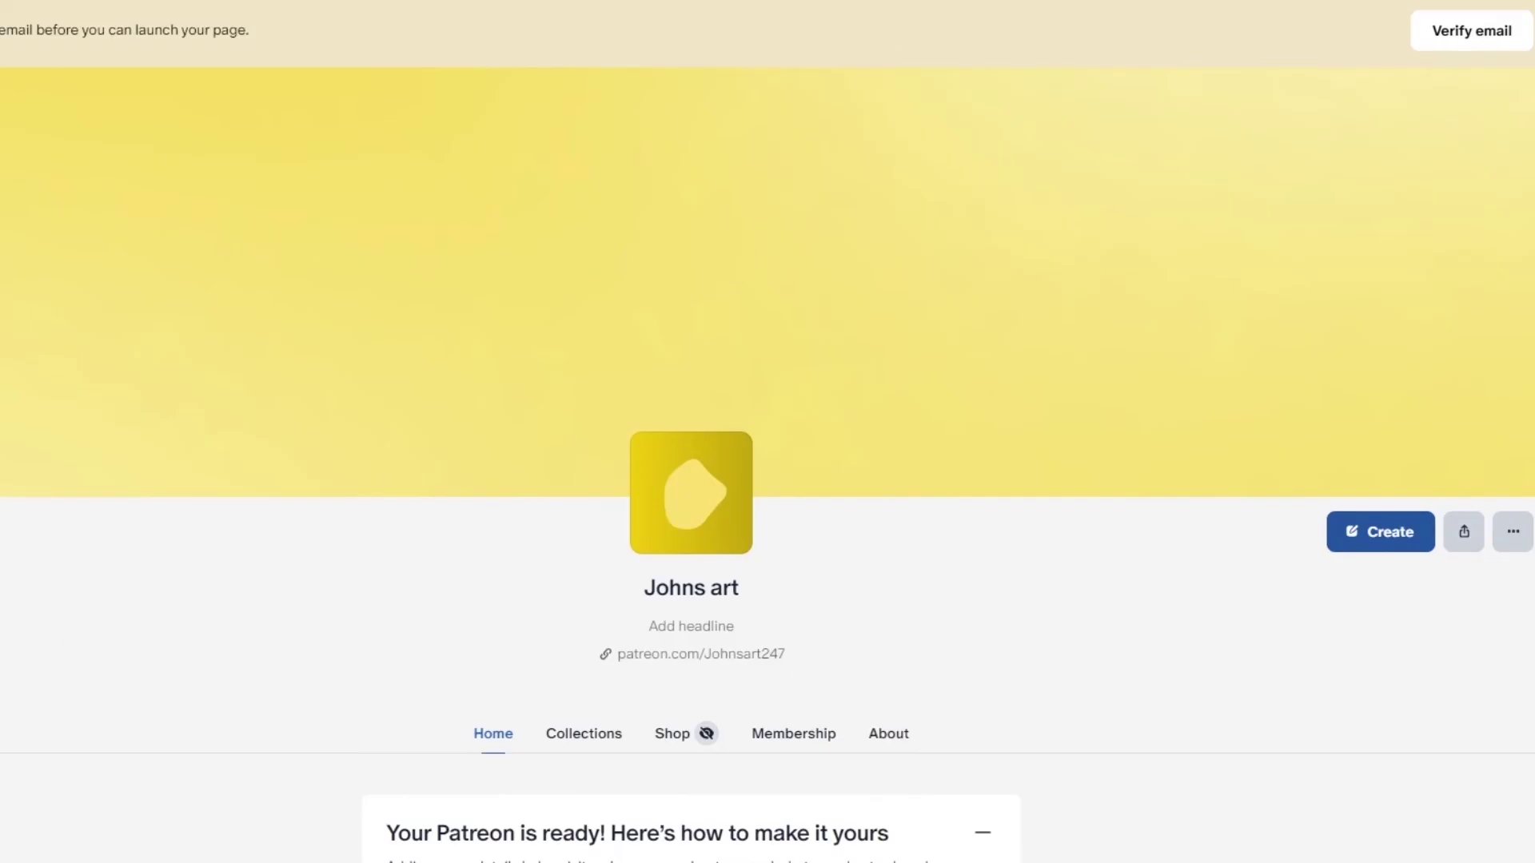
scroll(691, 432, "down", 10)
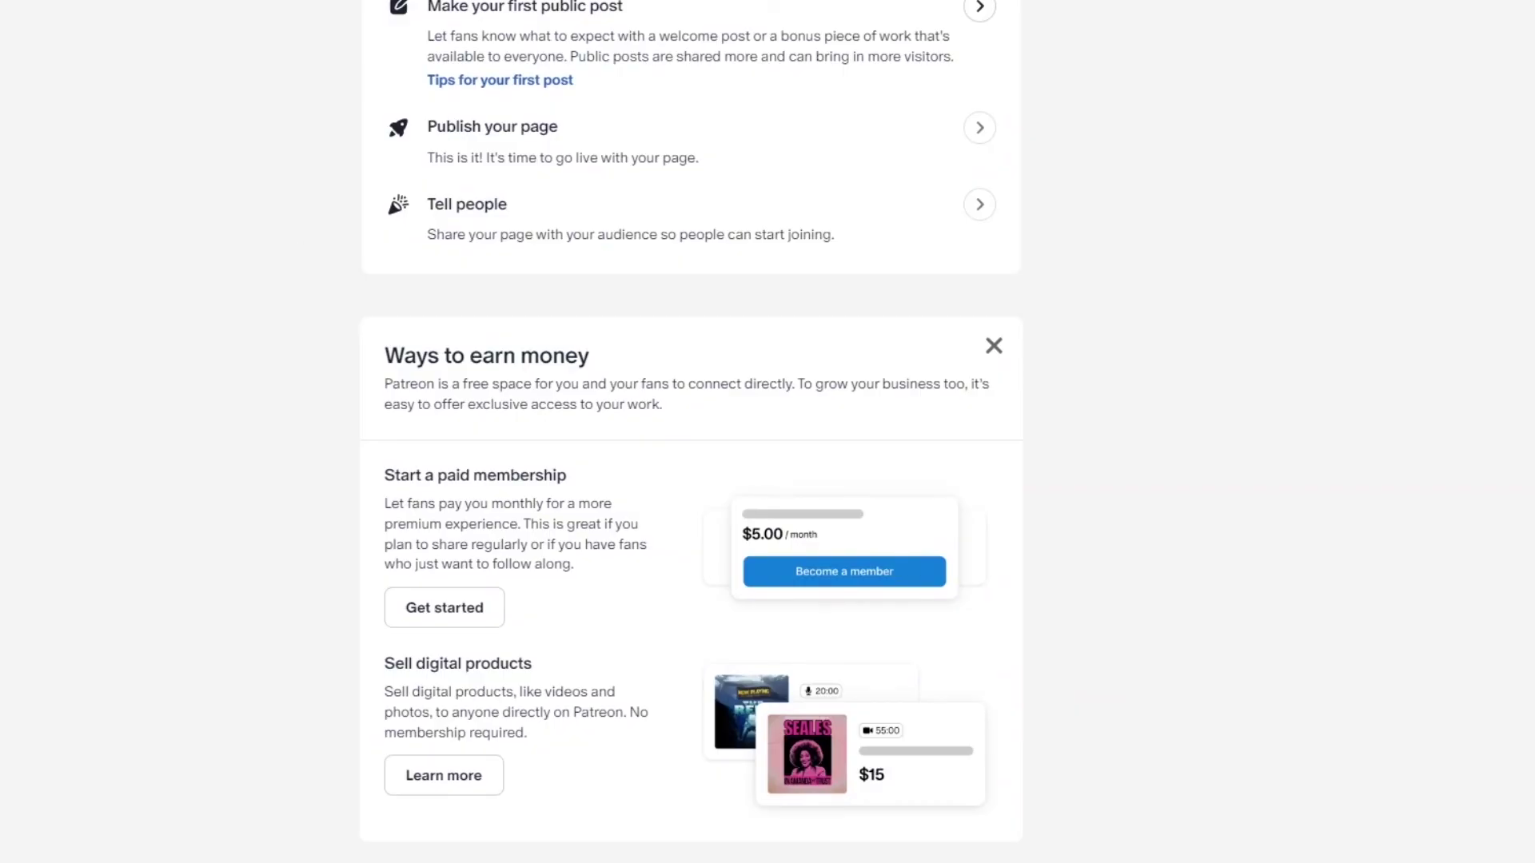
scroll(178, 247, "up", 10)
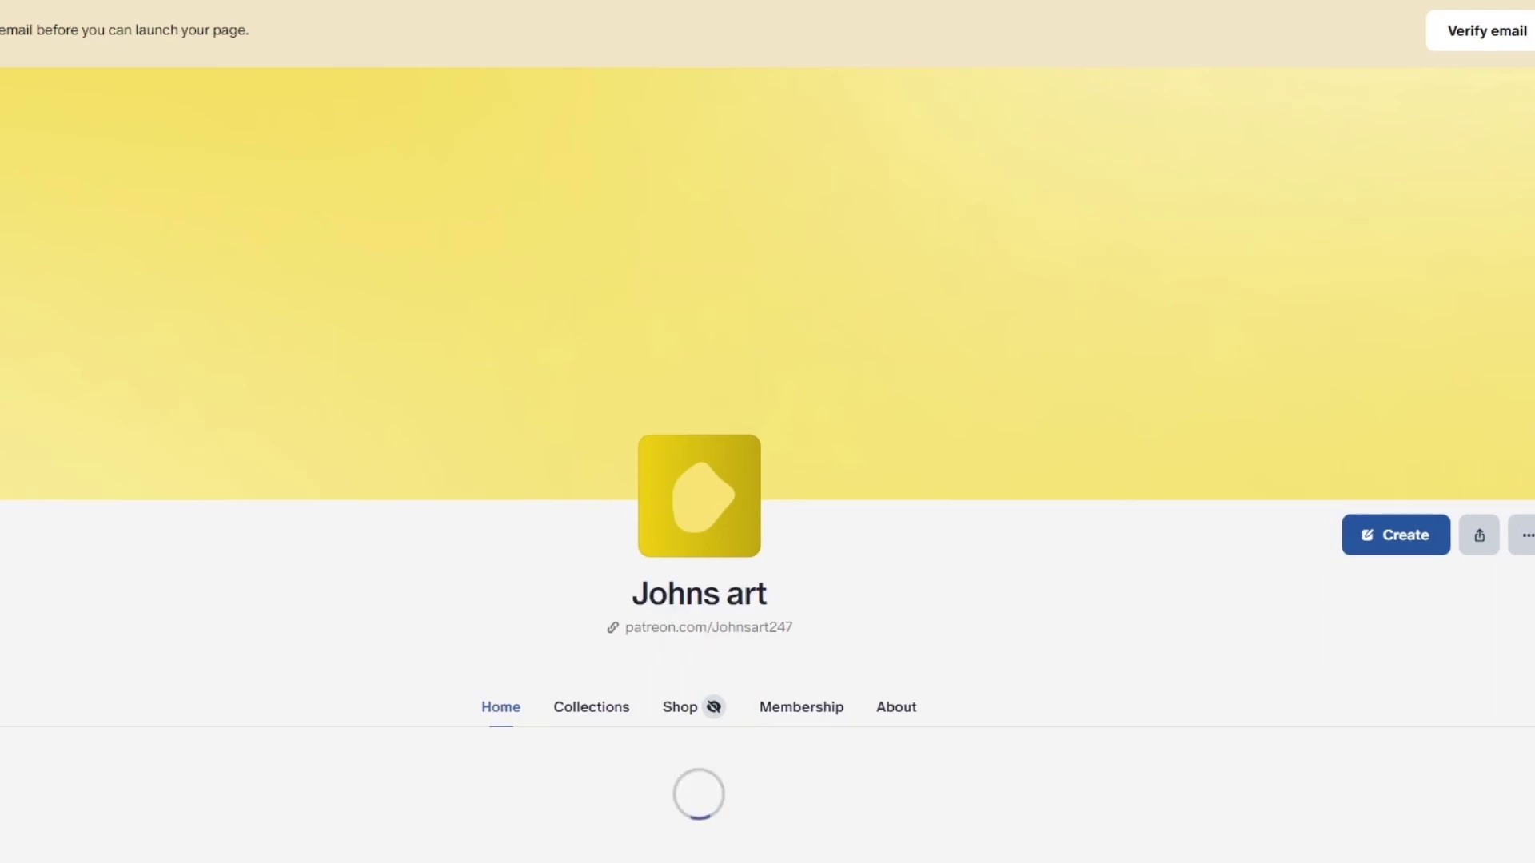
scroll(264, 344, "down", 5)
scroll(264, 346, "up", 5)
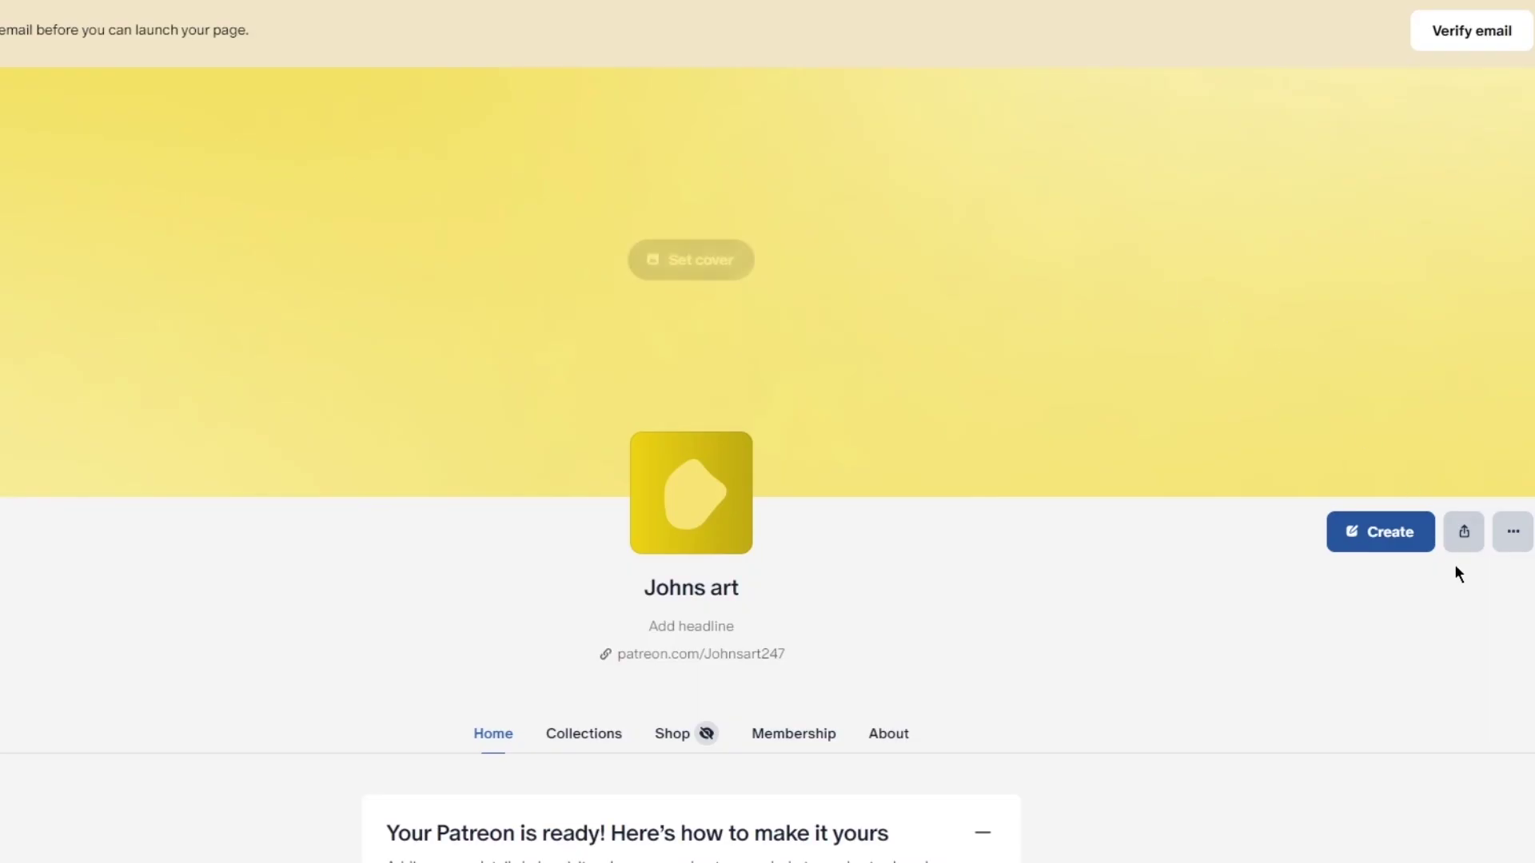
scroll(1455, 569, "down", 5)
scroll(1455, 570, "down", 6)
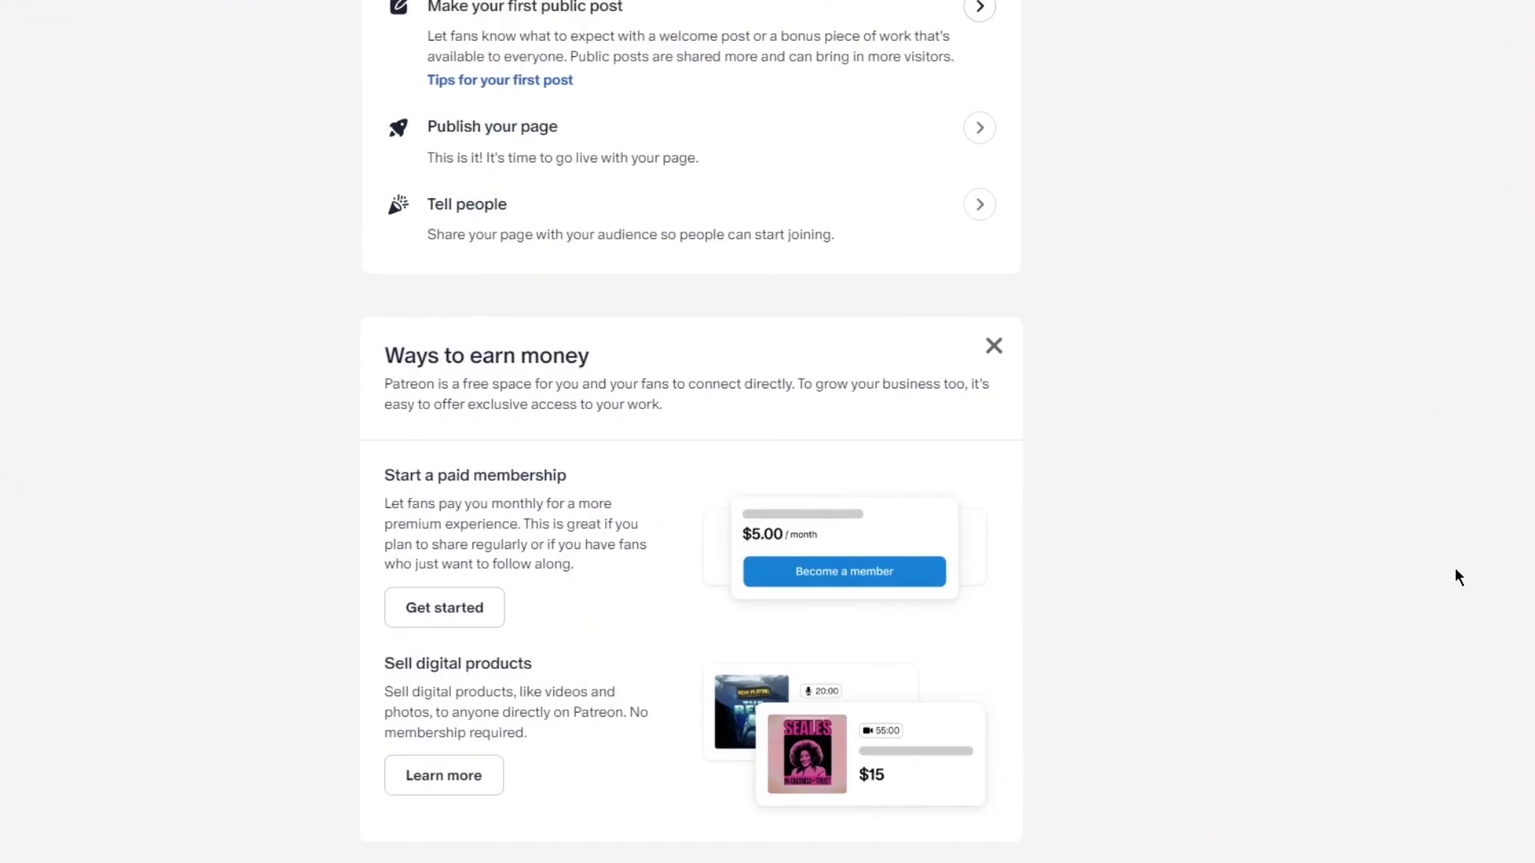
- Open the page's Membership section and examine its monthly price and tier description settings
scroll(1455, 572, "up", 7)
left_click(798, 299)
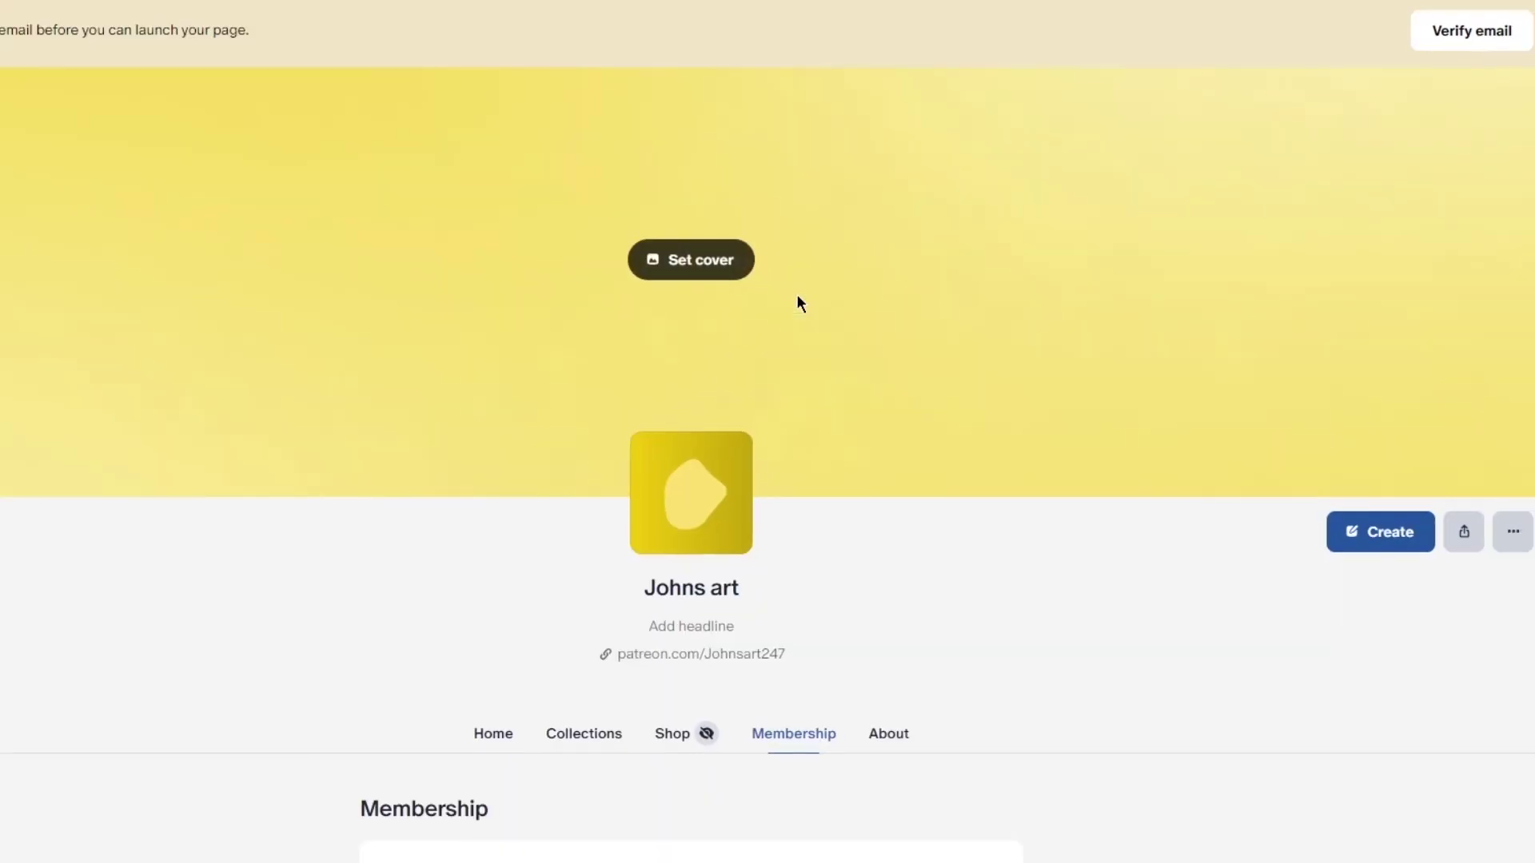
scroll(799, 303, "down", 4)
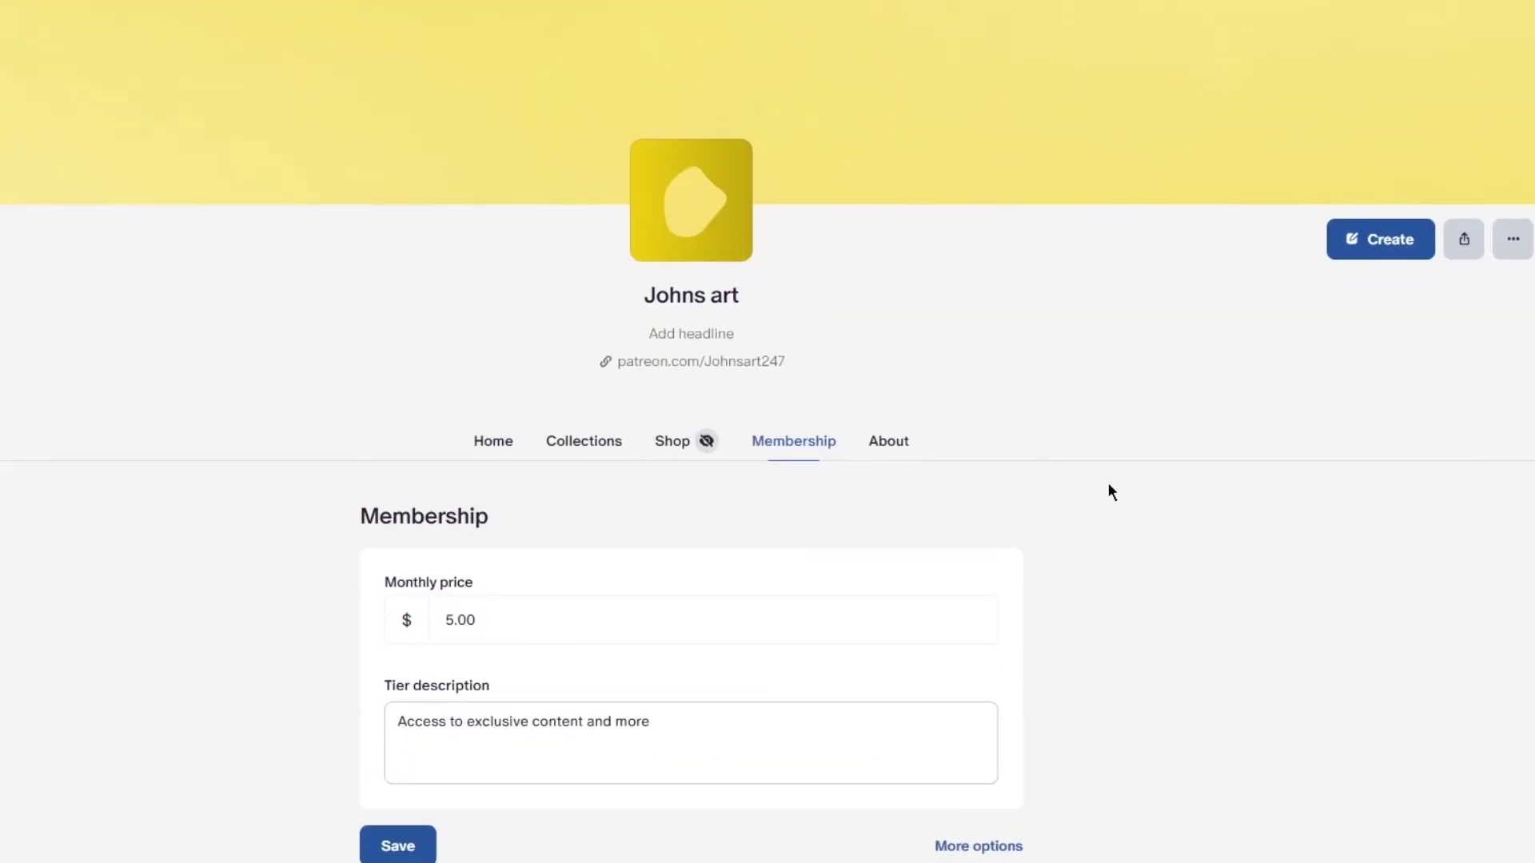
scroll(1109, 486, "up", 4)
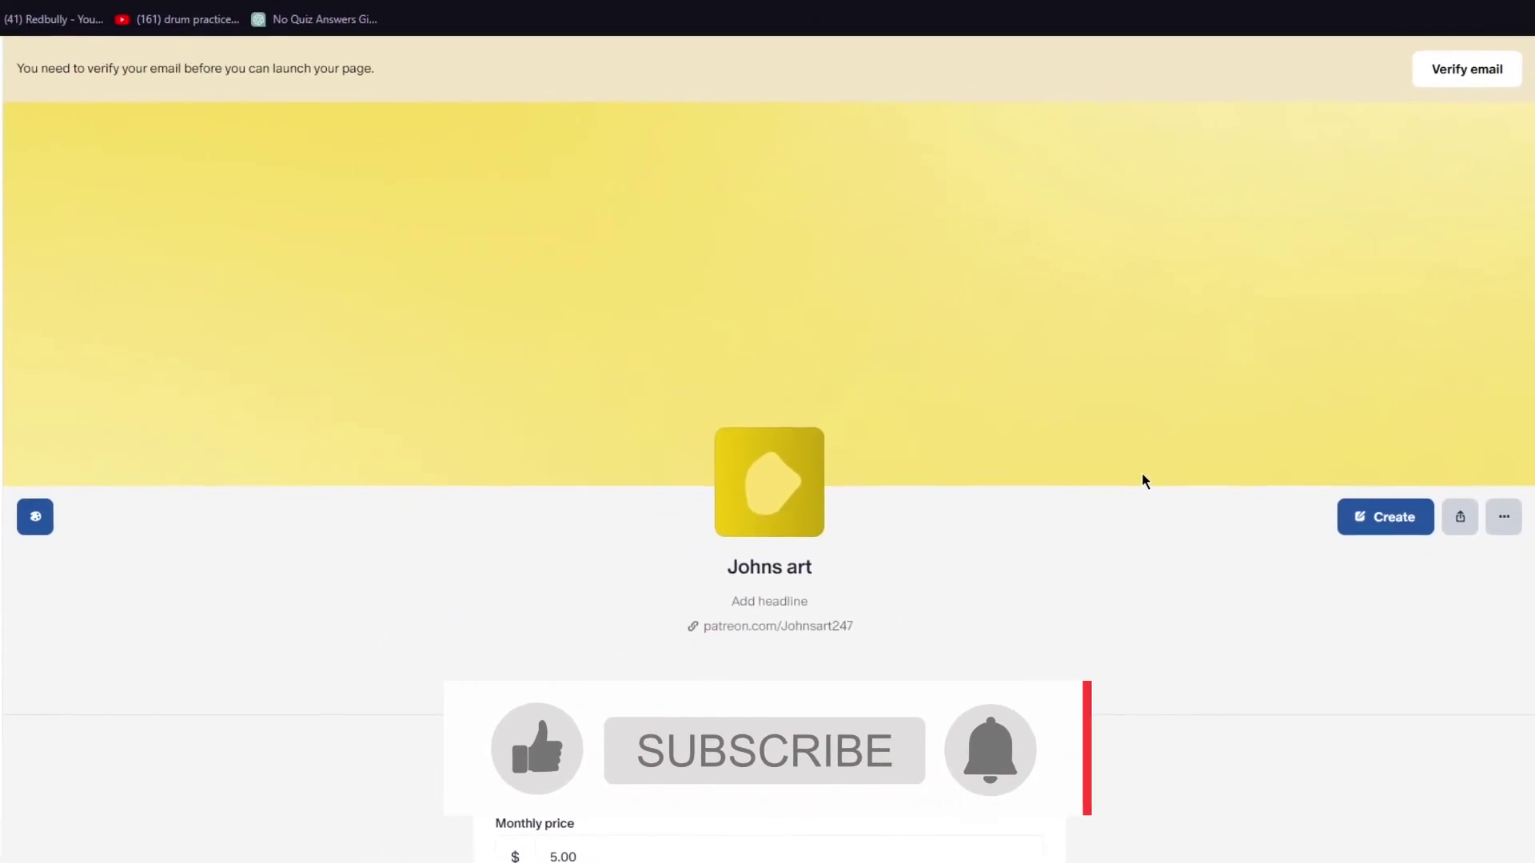